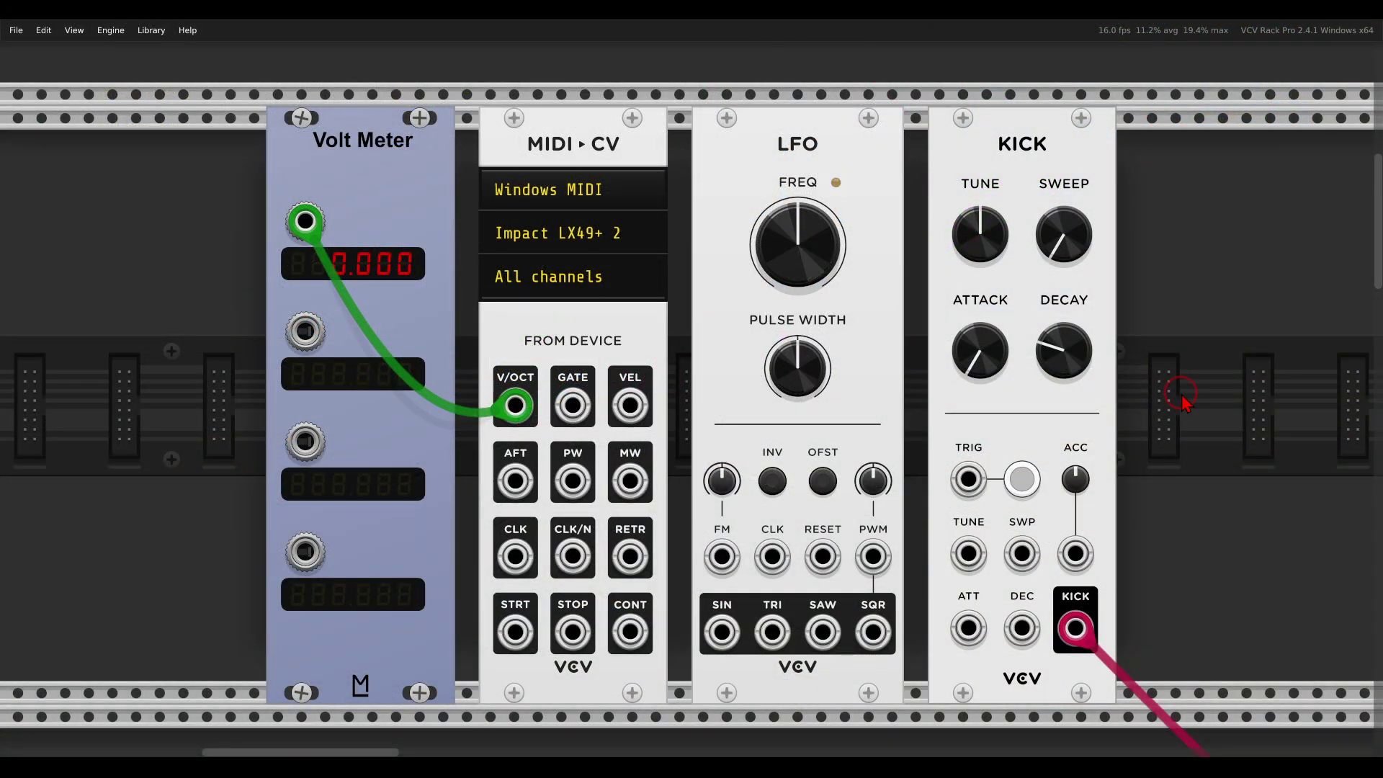
# Step: Patch LFO SQR into the kick trigger and MIDI-CV V/OCT into the LFO FM input
pyautogui.moveTo(821, 104)
pyautogui.mouseDown()
pyautogui.moveTo(798, 189)
pyautogui.moveTo(833, 101)
pyautogui.mouseUp()
pyautogui.moveTo(873, 632); pyautogui.dragTo(968, 479)
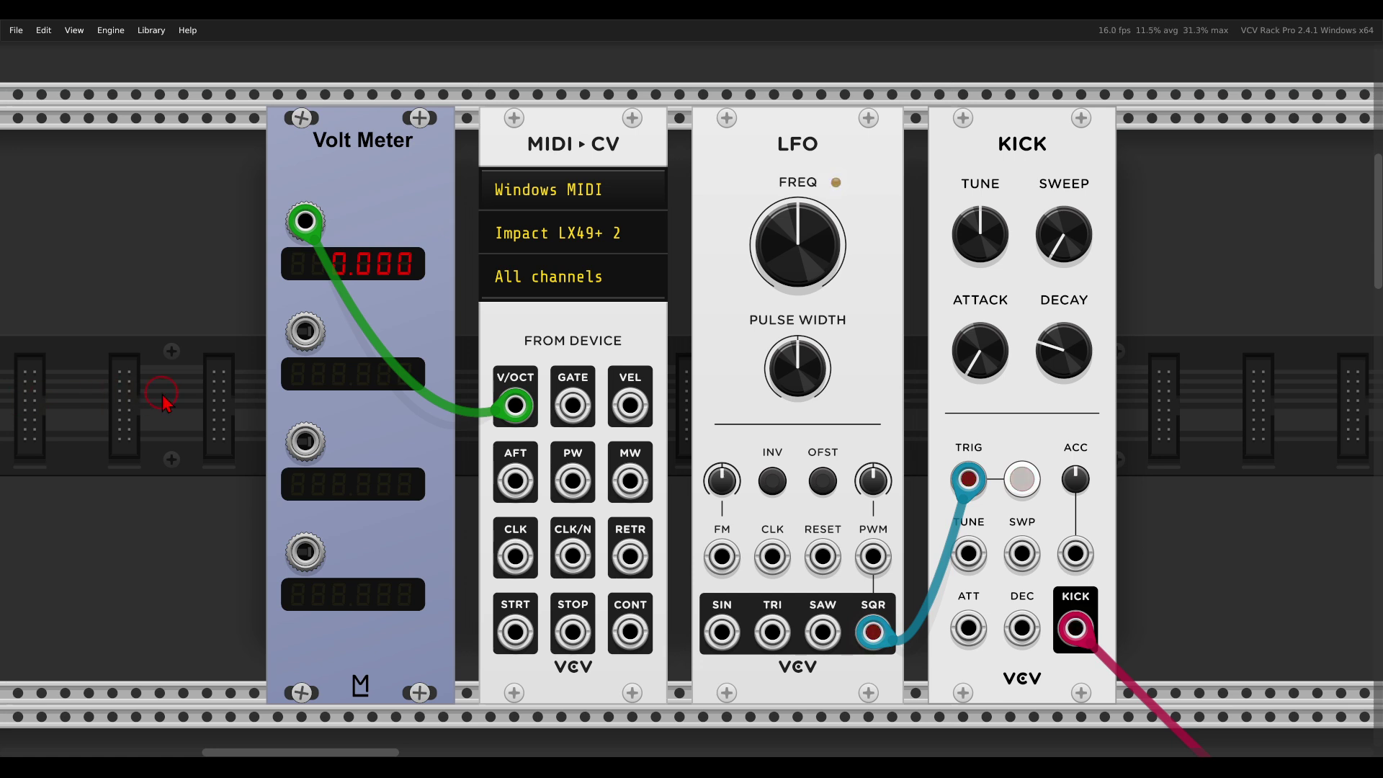
pyautogui.moveTo(750, 452)
pyautogui.mouseDown()
pyautogui.moveTo(695, 470)
pyautogui.moveTo(689, 548)
pyautogui.moveTo(711, 587)
pyautogui.moveTo(757, 530)
pyautogui.moveTo(744, 455)
pyautogui.mouseUp()
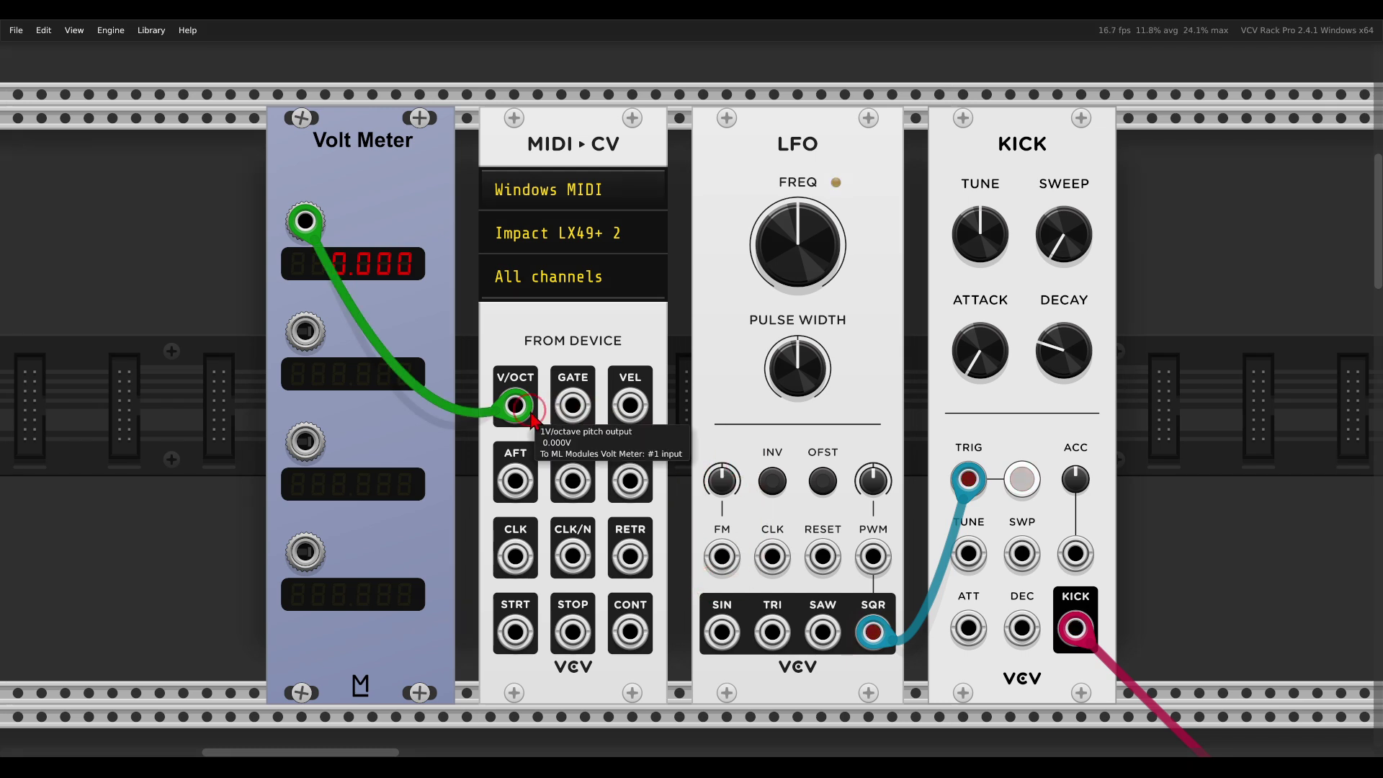
pyautogui.moveTo(532, 418); pyautogui.dragTo(722, 564)
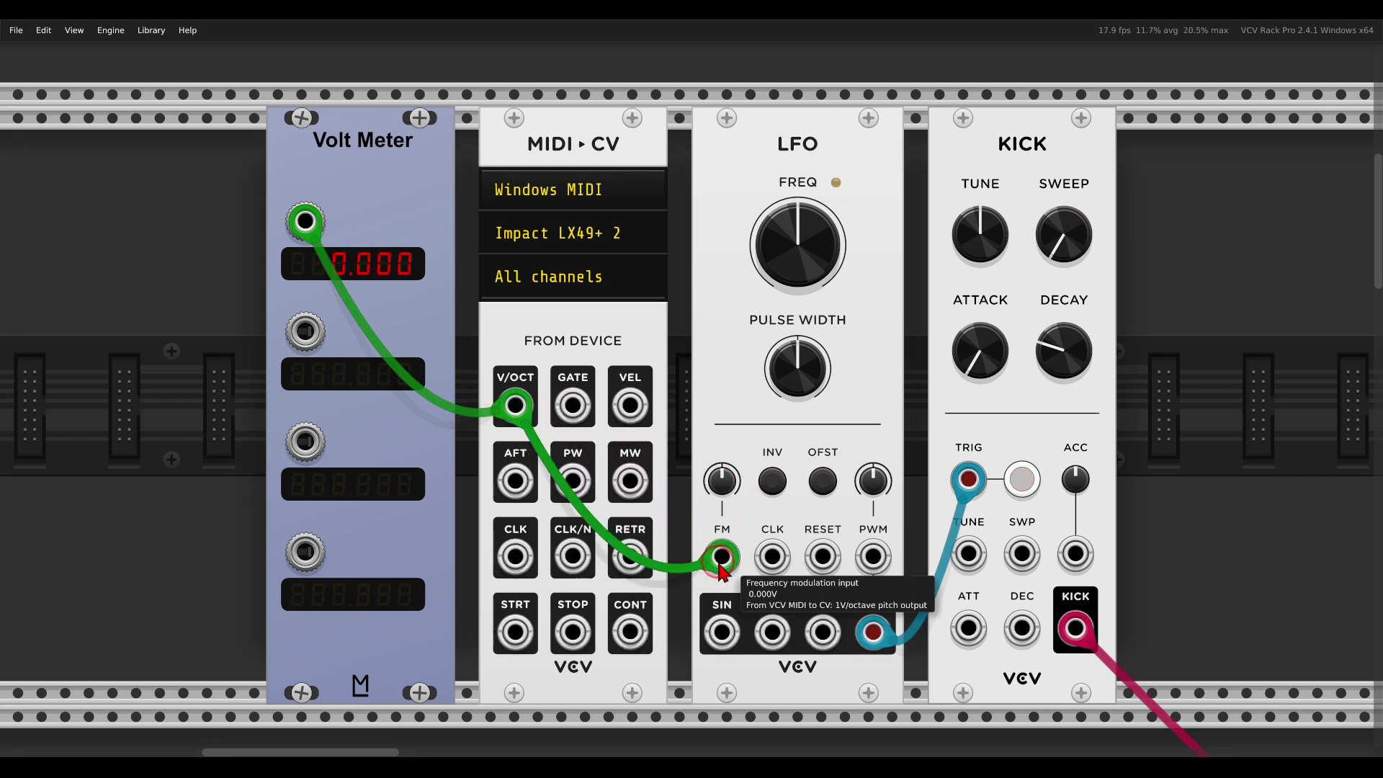
# Step: Raise the LFO FM amount, then unpatch the square wave from the kick trigger
pyautogui.click(720, 496)
pyautogui.moveTo(717, 486); pyautogui.dragTo(689, 320)
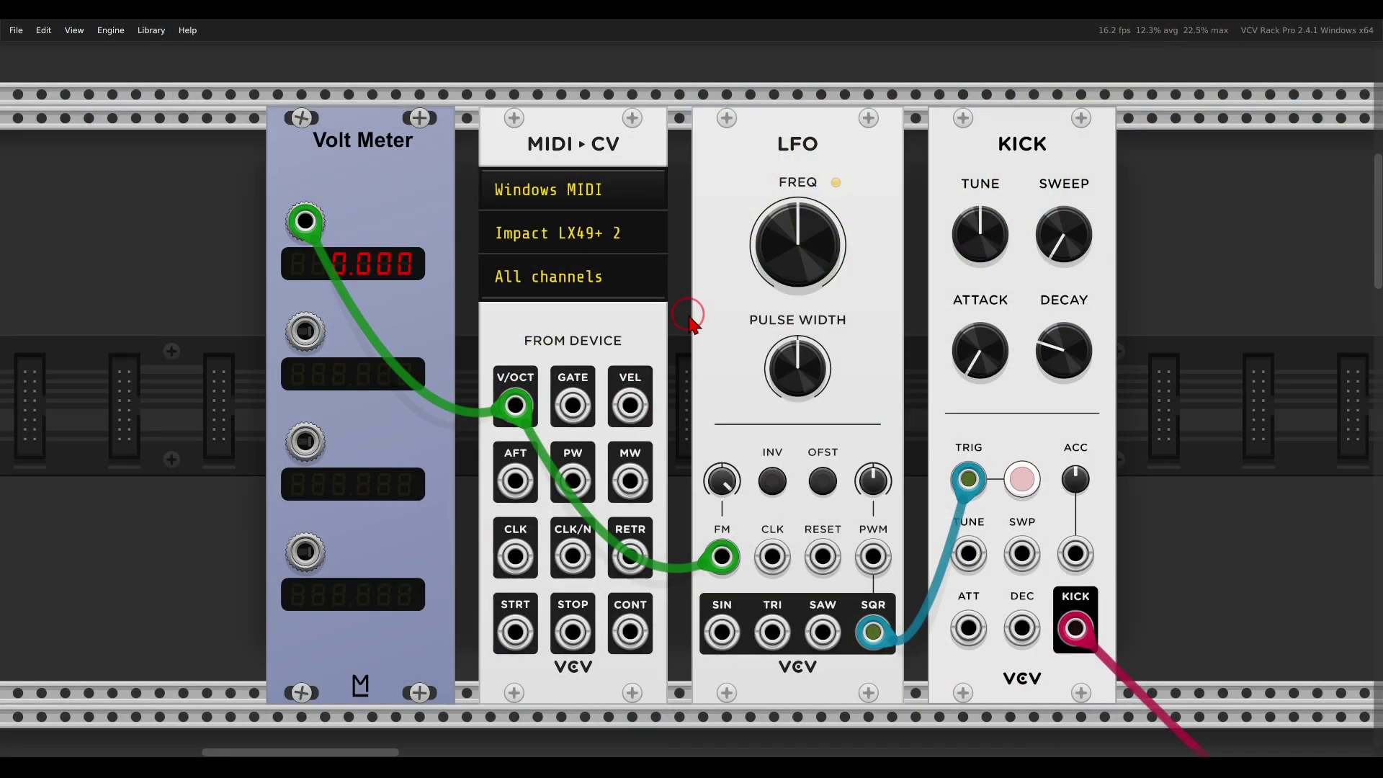
pyautogui.moveTo(944, 484); pyautogui.dragTo(926, 431)
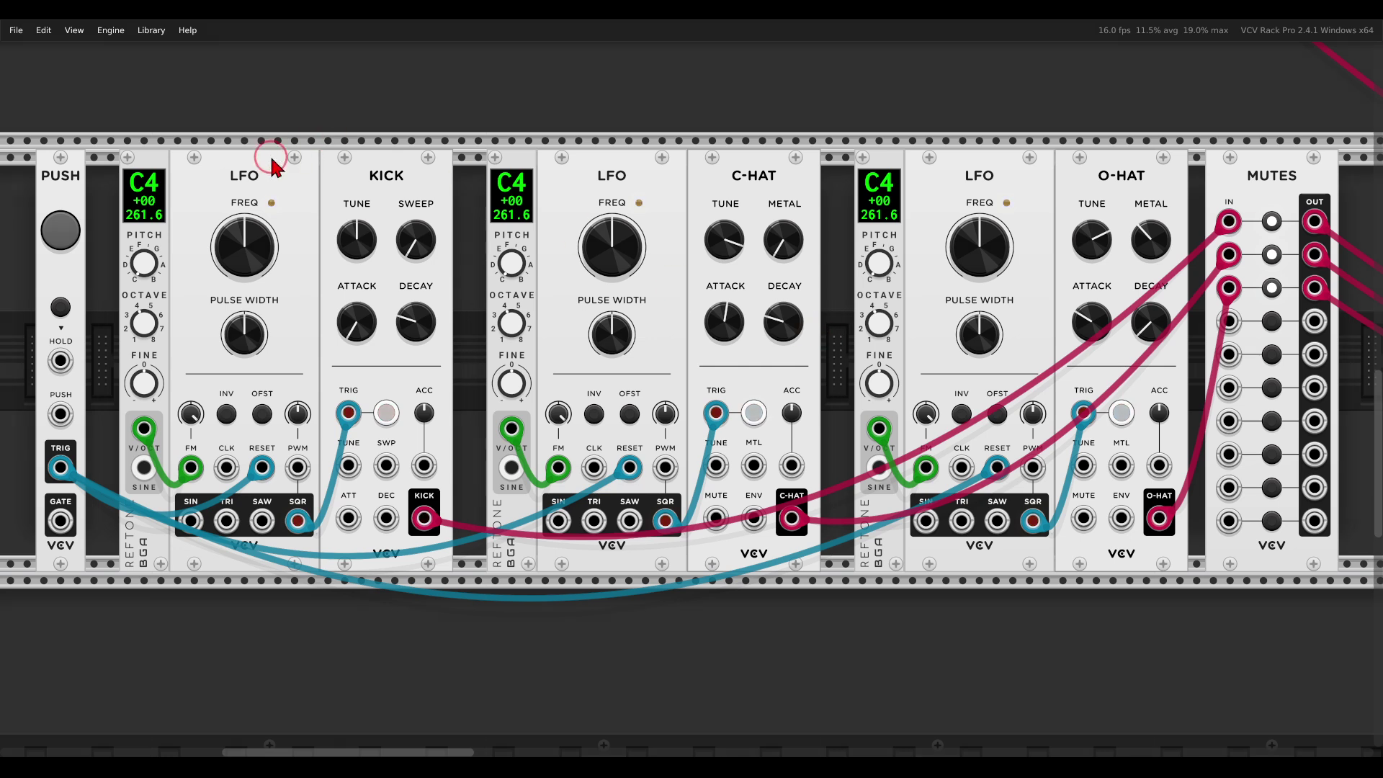
# Step: Retune the middle pitch source from C4 to G4 and retrigger the LFOs
pyautogui.moveTo(269, 157)
pyautogui.mouseDown()
pyautogui.moveTo(261, 199)
pyautogui.moveTo(253, 172)
pyautogui.moveTo(319, 180)
pyautogui.mouseUp()
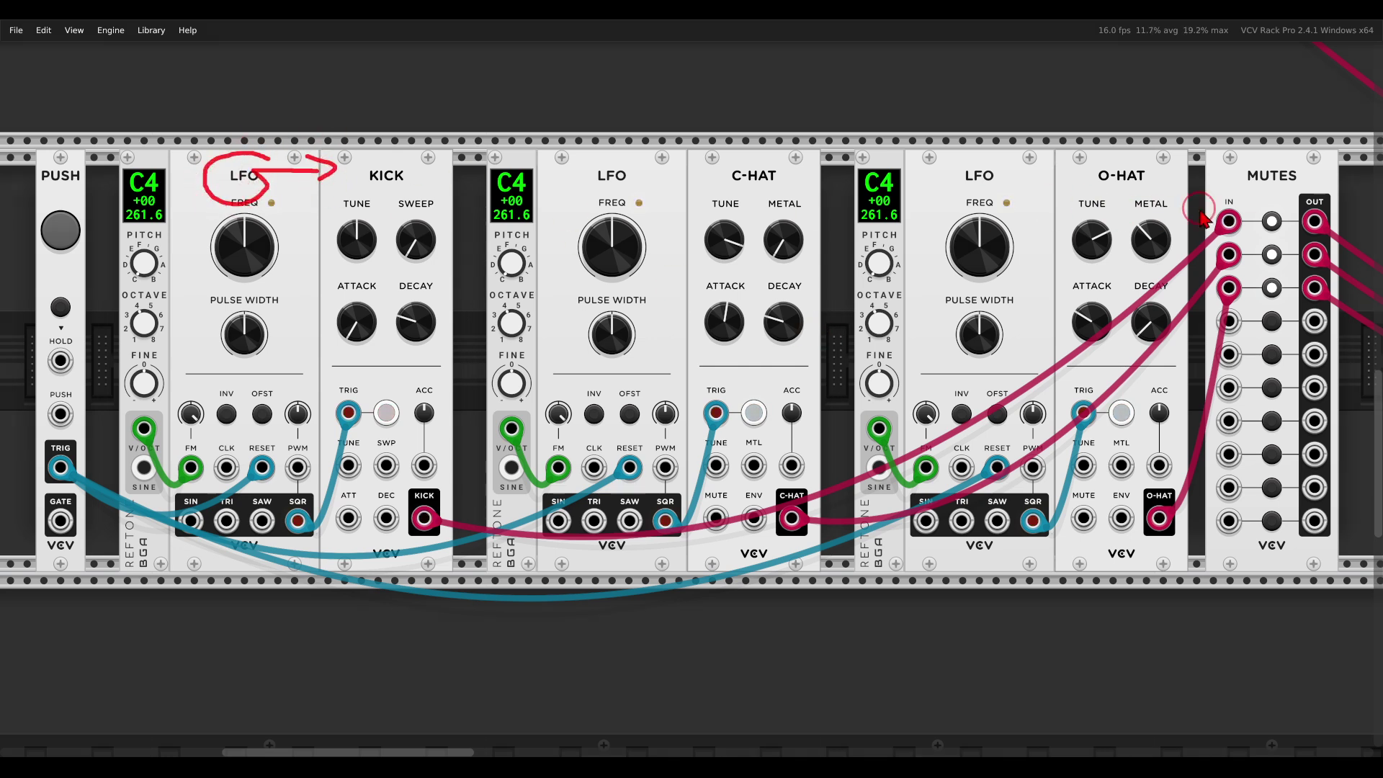
pyautogui.moveTo(610, 265)
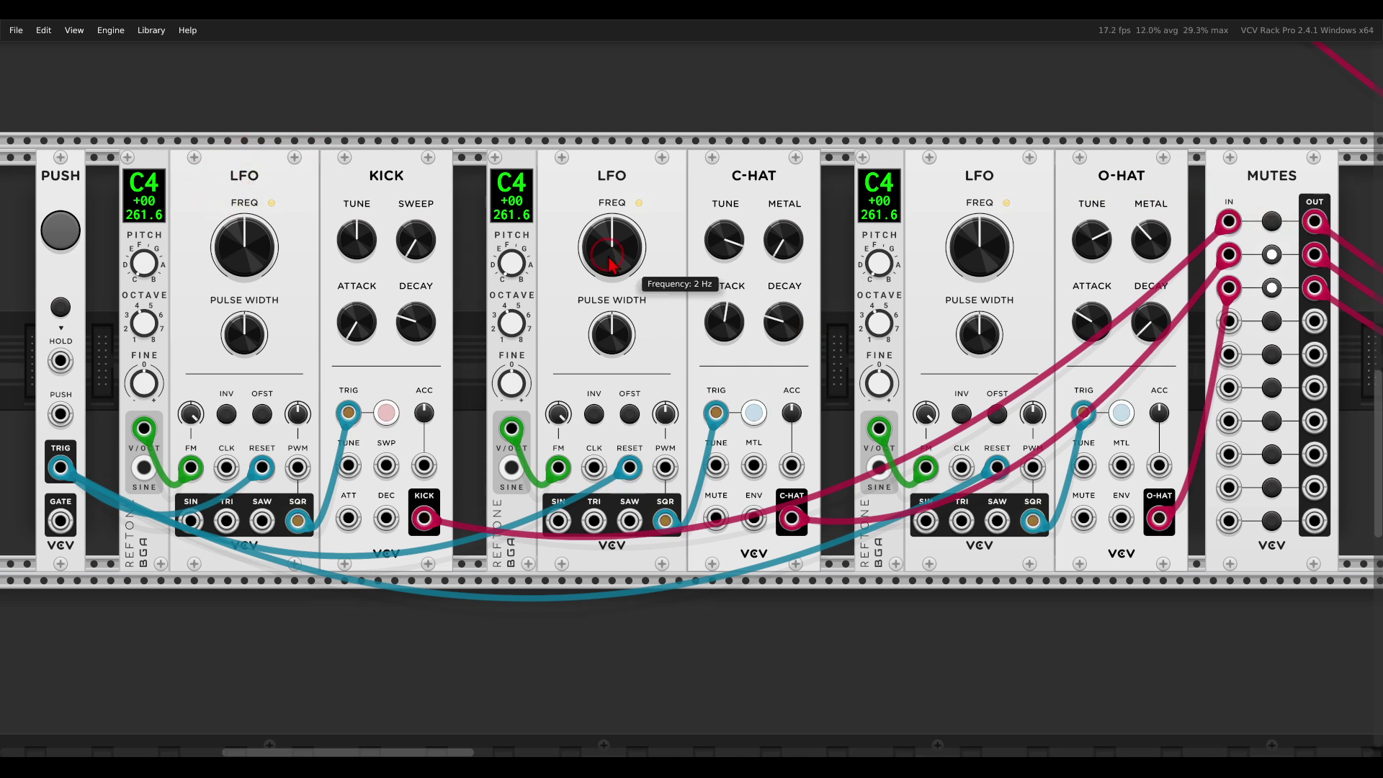
pyautogui.moveTo(622, 153)
pyautogui.mouseDown()
pyautogui.moveTo(600, 208)
pyautogui.moveTo(624, 168)
pyautogui.moveTo(717, 186)
pyautogui.moveTo(695, 208)
pyautogui.mouseUp()
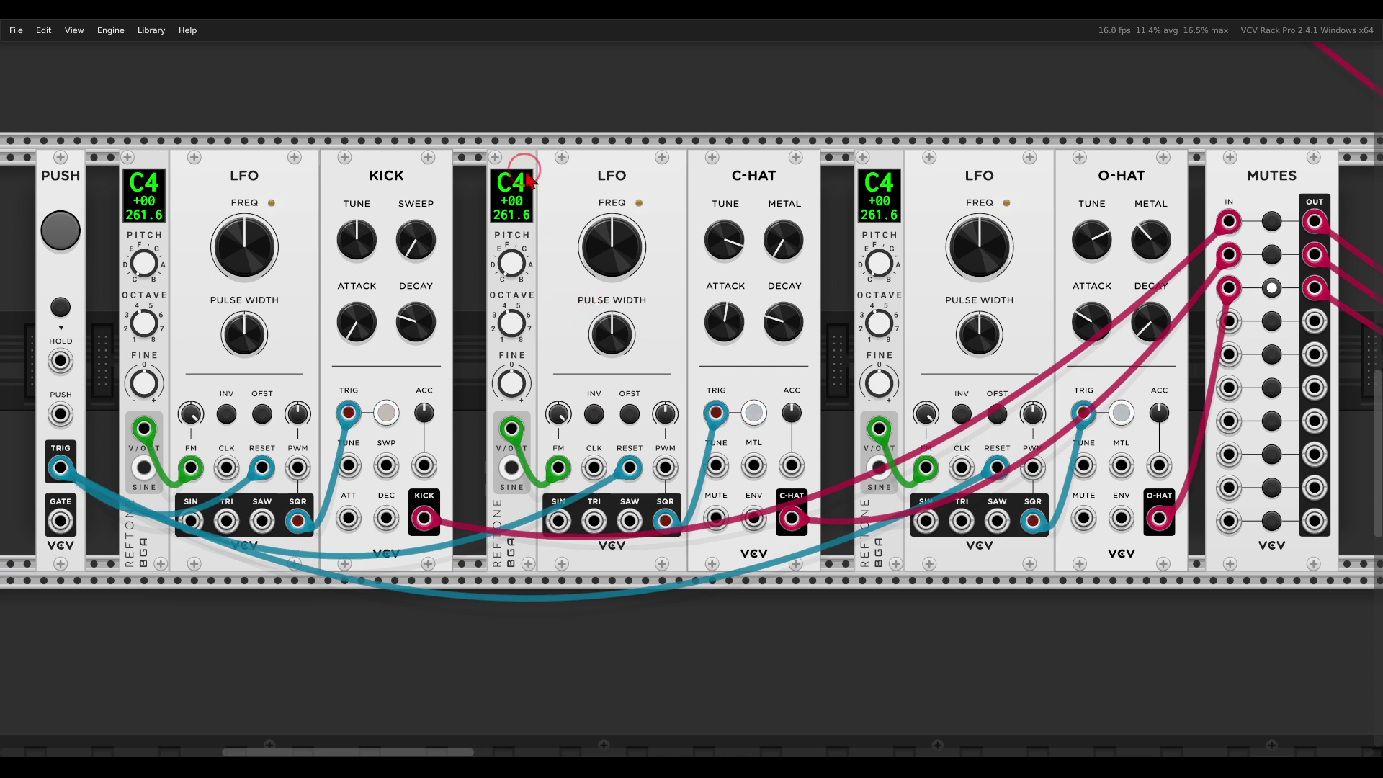
pyautogui.moveTo(539, 153)
pyautogui.mouseDown()
pyautogui.moveTo(463, 177)
pyautogui.moveTo(495, 245)
pyautogui.moveTo(571, 214)
pyautogui.moveTo(537, 176)
pyautogui.mouseUp()
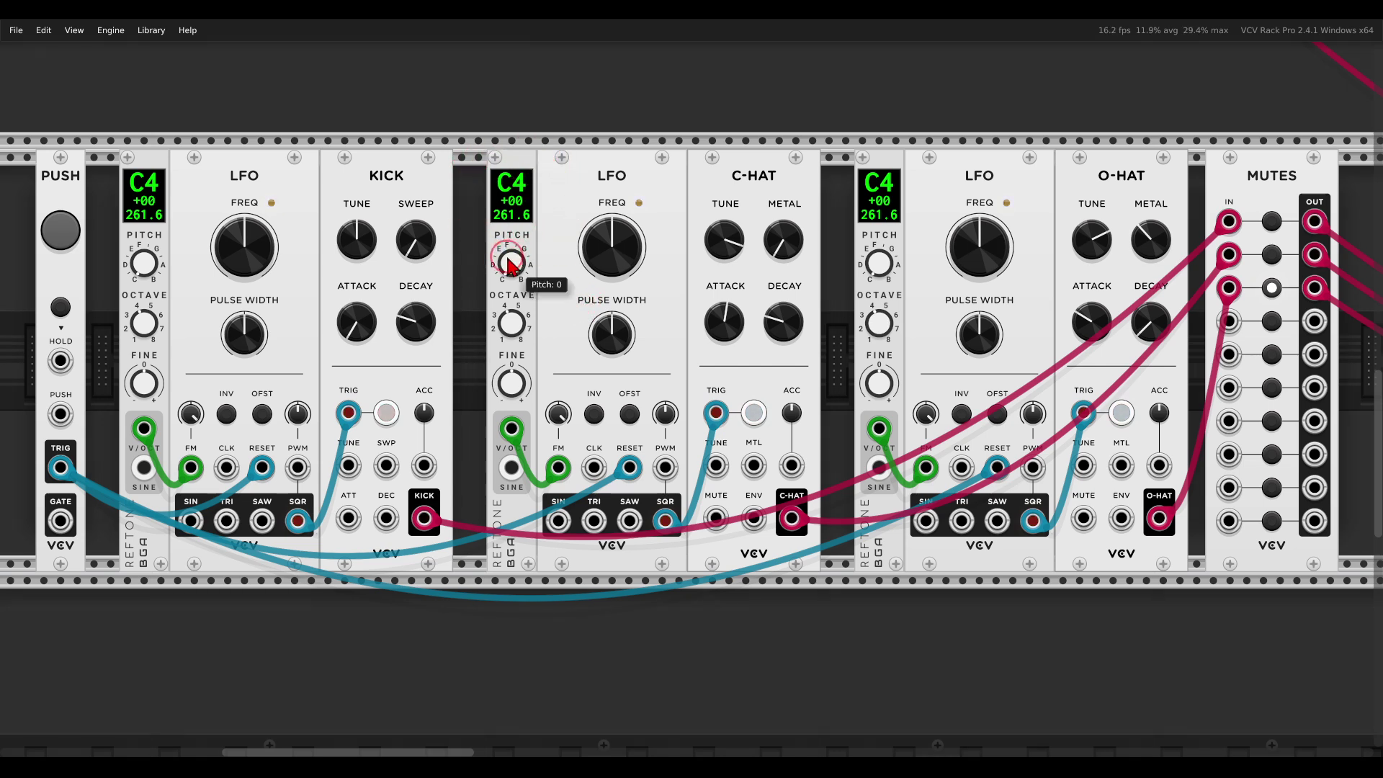
pyautogui.moveTo(512, 264)
pyautogui.mouseDown()
pyautogui.moveTo(493, 110)
pyautogui.moveTo(476, 132)
pyautogui.mouseUp()
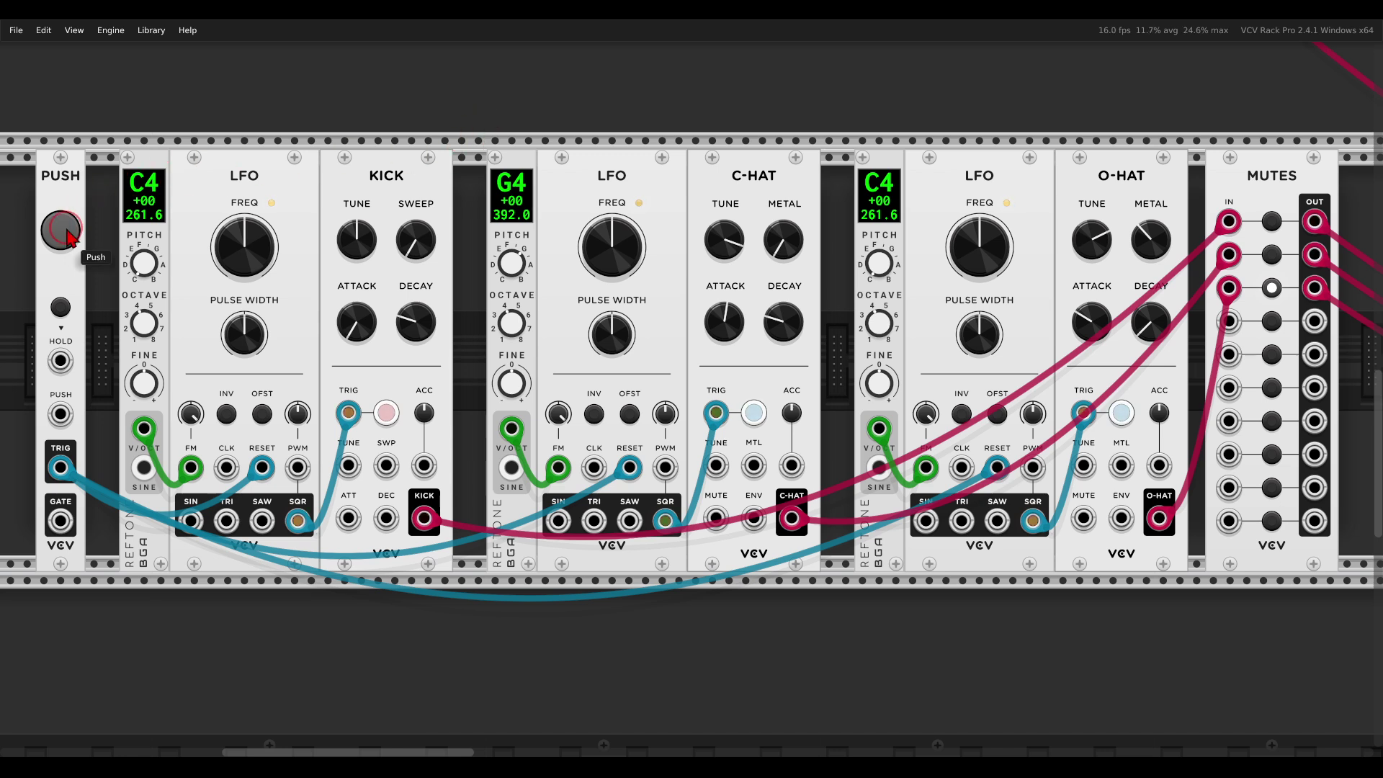
pyautogui.click(573, 322)
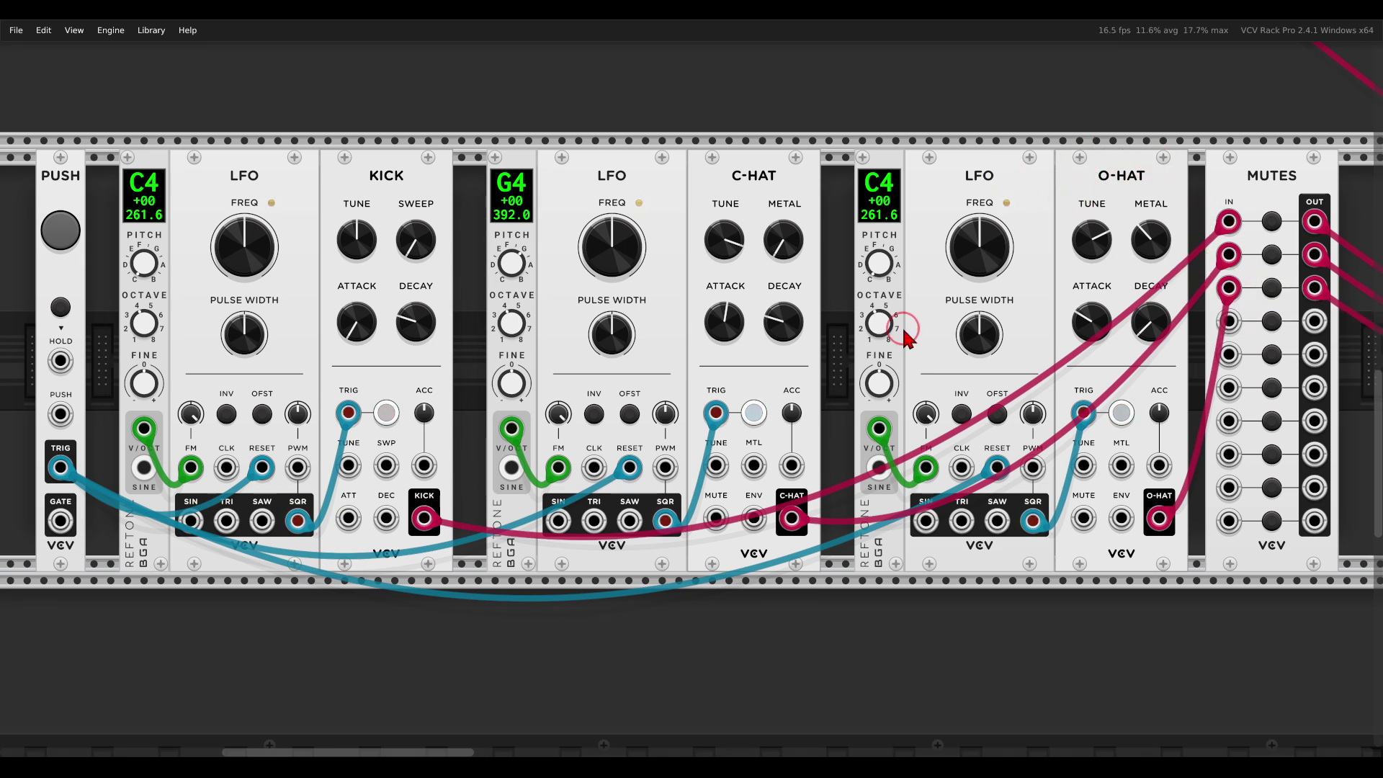
# Step: Tune the right pitch source up to E4 and resync the LFOs
pyautogui.moveTo(880, 265); pyautogui.dragTo(869, 205)
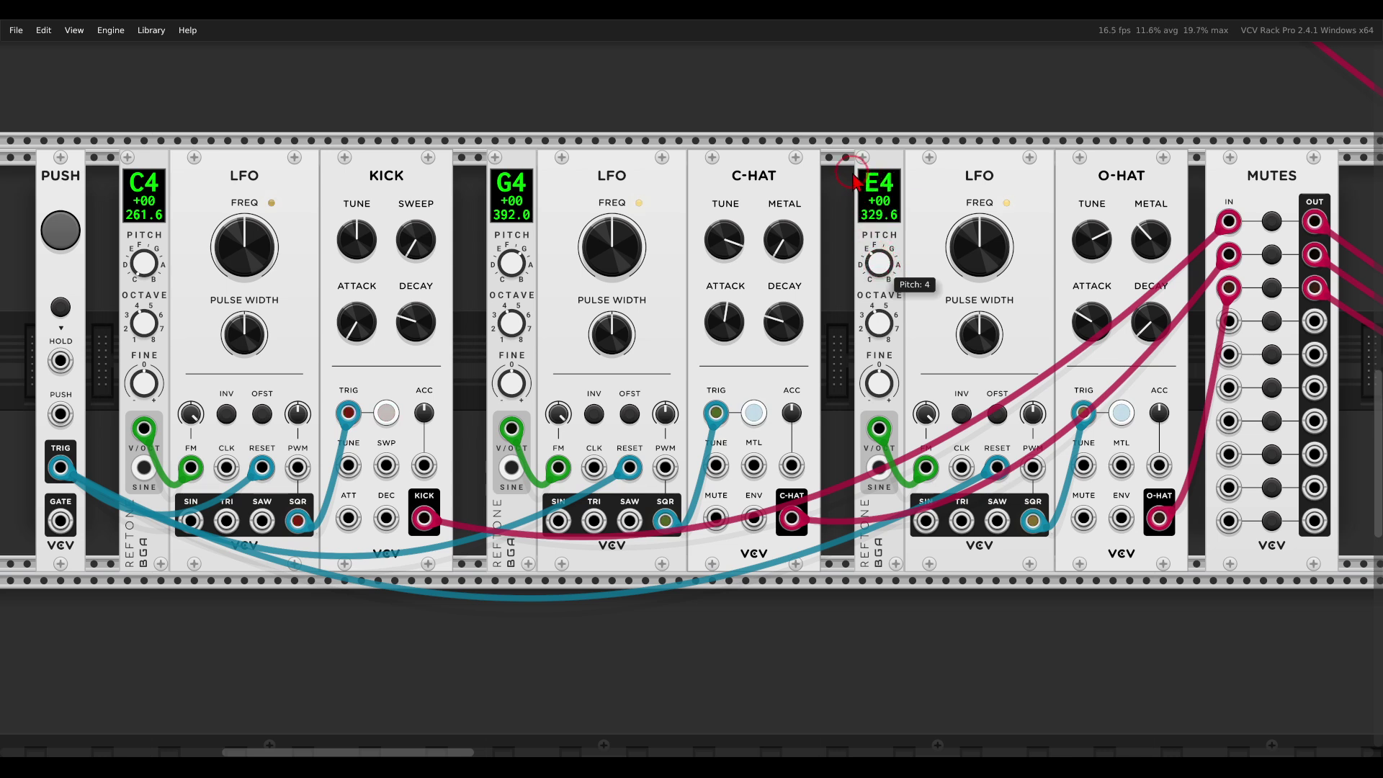
pyautogui.click(68, 231)
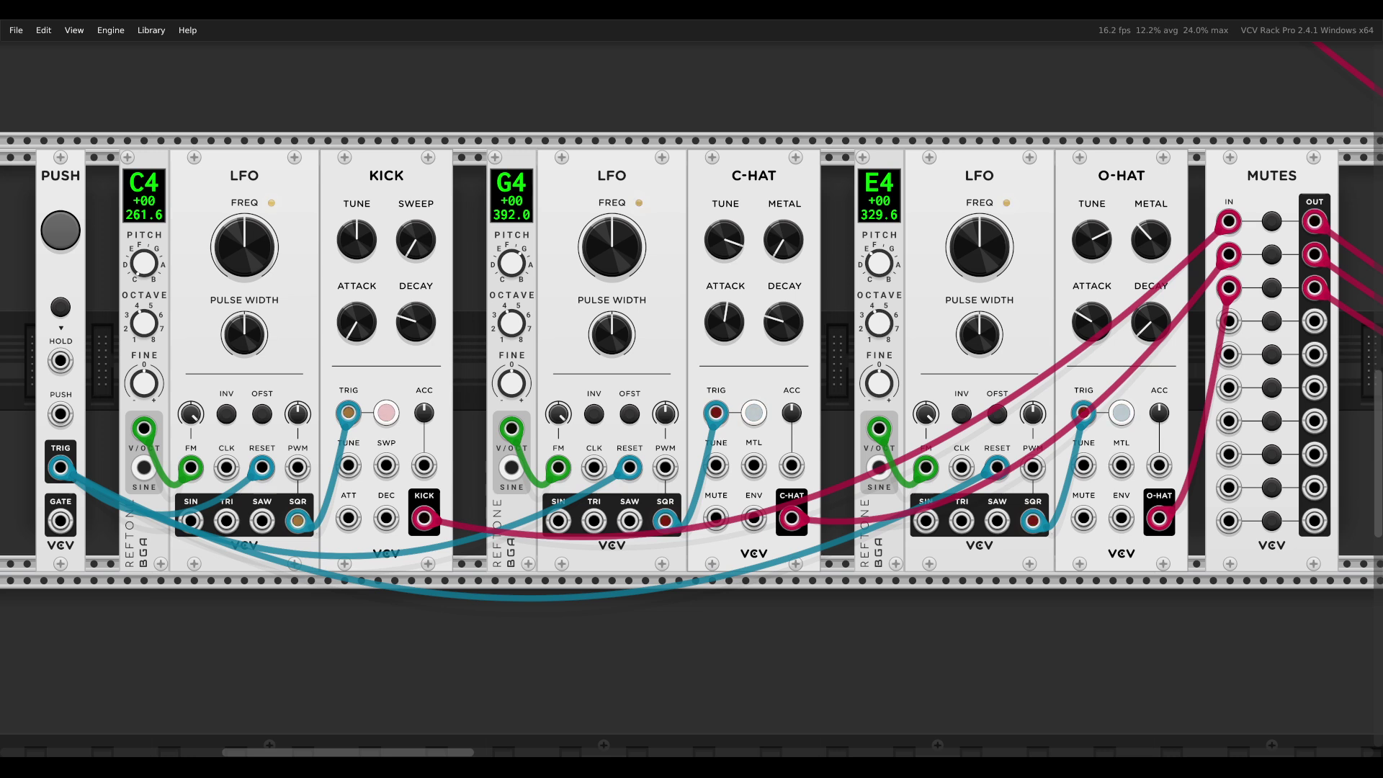
pyautogui.click(462, 333)
pyautogui.moveTo(193, 168)
pyautogui.mouseDown()
pyautogui.moveTo(110, 210)
pyautogui.moveTo(167, 148)
pyautogui.mouseUp()
pyautogui.moveTo(911, 171)
pyautogui.mouseDown()
pyautogui.moveTo(848, 164)
pyautogui.moveTo(931, 158)
pyautogui.mouseUp()
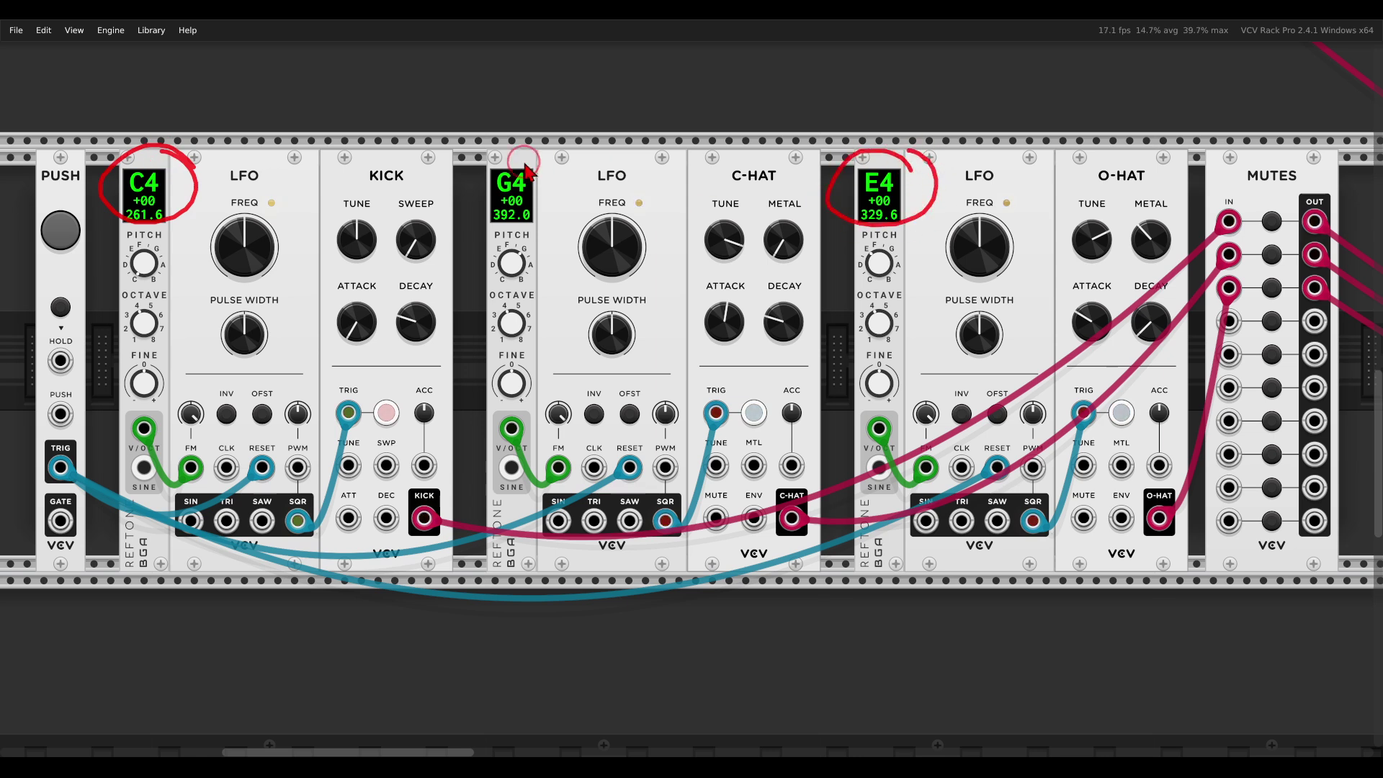
pyautogui.moveTo(551, 154)
pyautogui.mouseDown()
pyautogui.moveTo(464, 197)
pyautogui.moveTo(549, 172)
pyautogui.mouseUp()
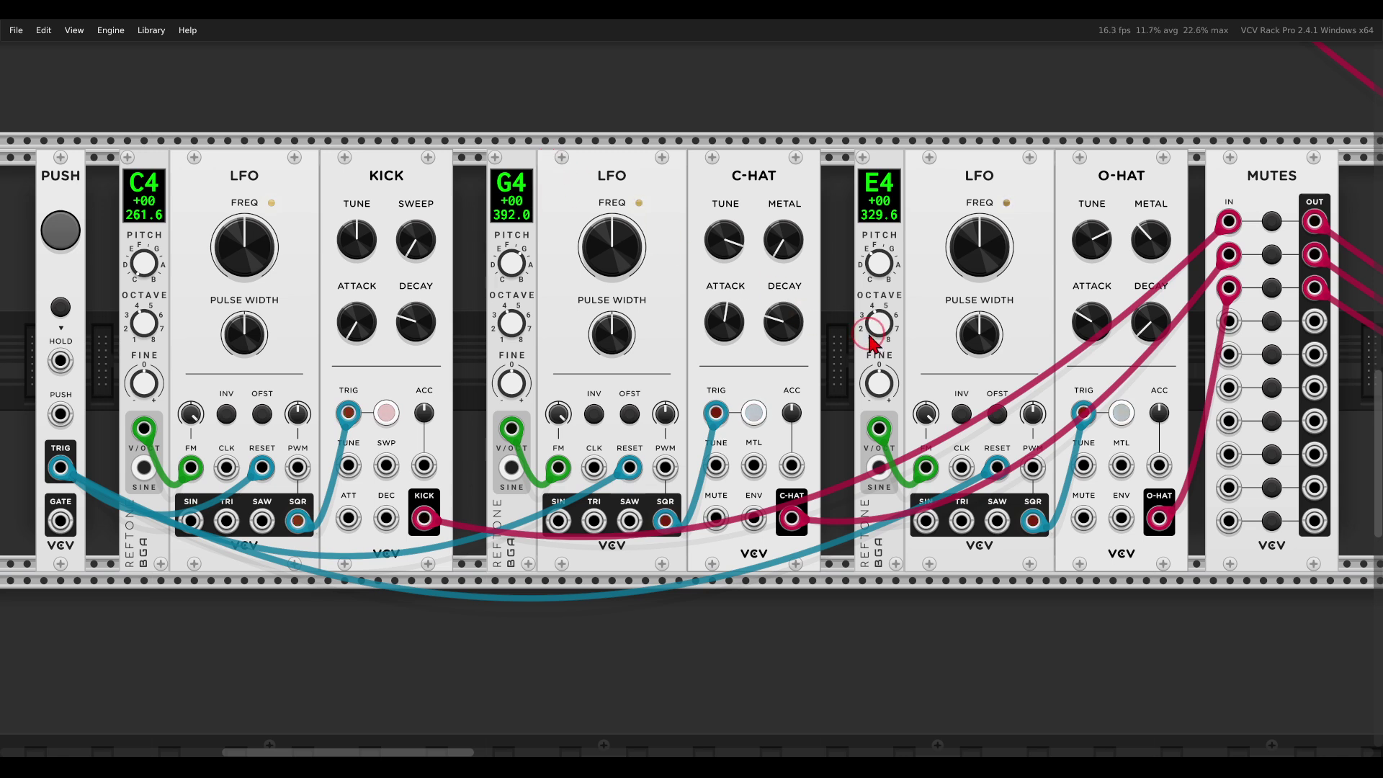
# Step: Drop the right pitch source to Eb4, then an octave down to Eb3, and resync
pyautogui.click(880, 268)
pyautogui.moveTo(881, 268); pyautogui.dragTo(880, 276)
pyautogui.click(881, 326)
pyautogui.moveTo(882, 343); pyautogui.dragTo(879, 370)
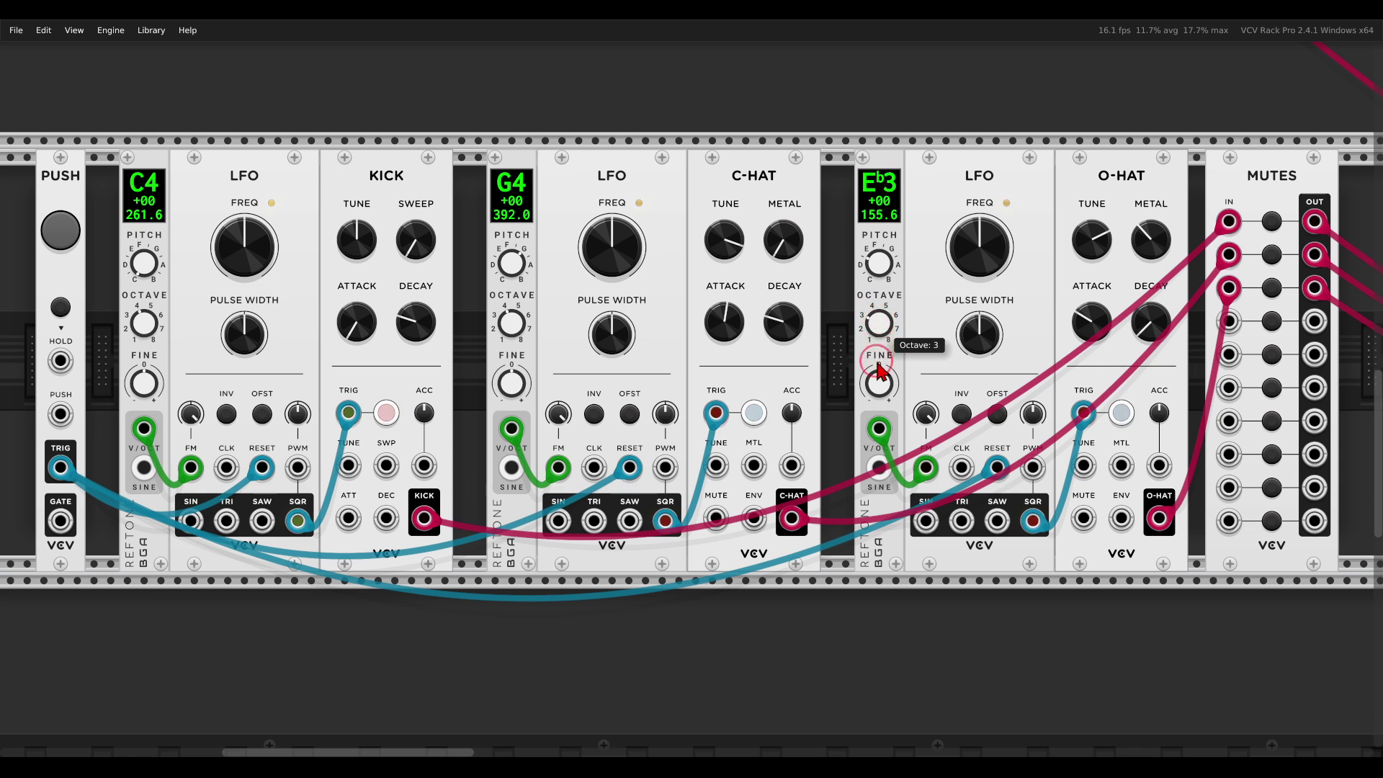
pyautogui.click(71, 237)
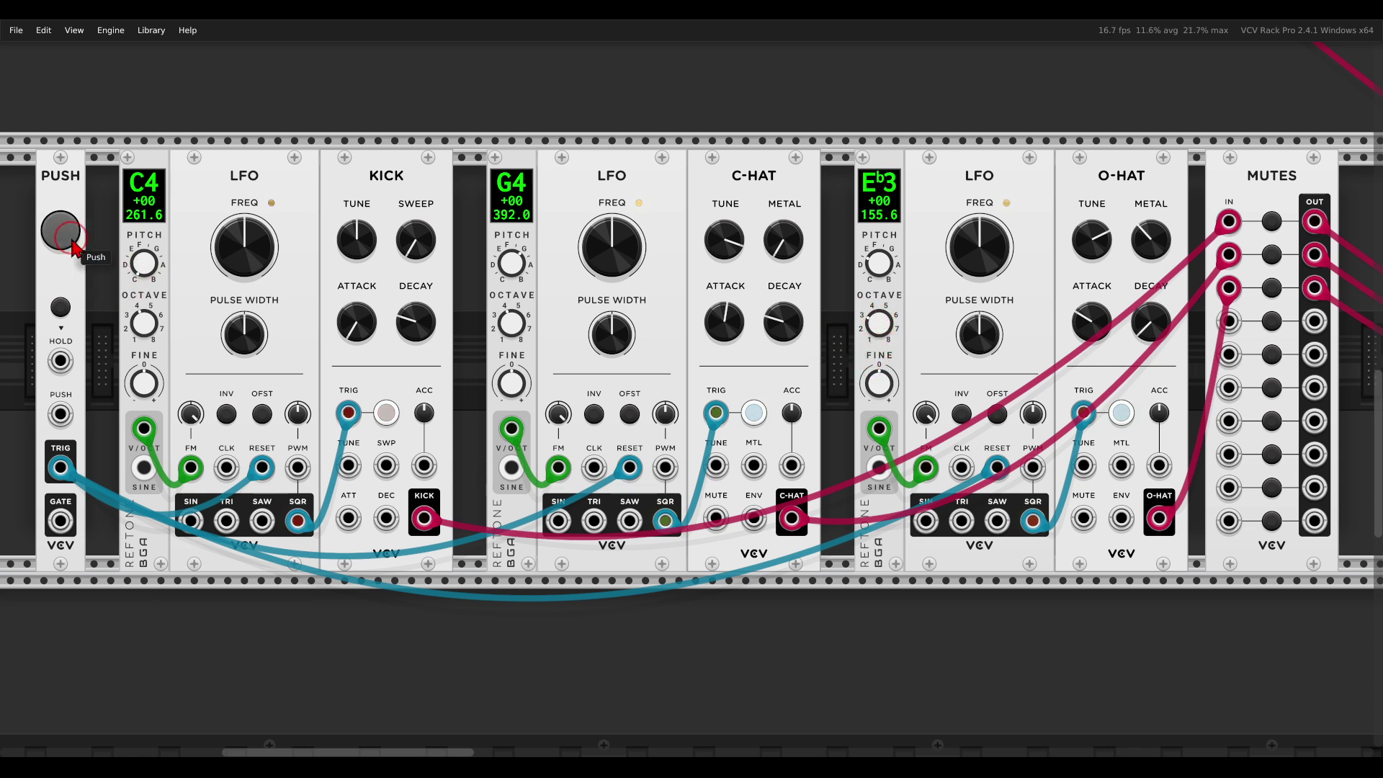
pyautogui.click(470, 252)
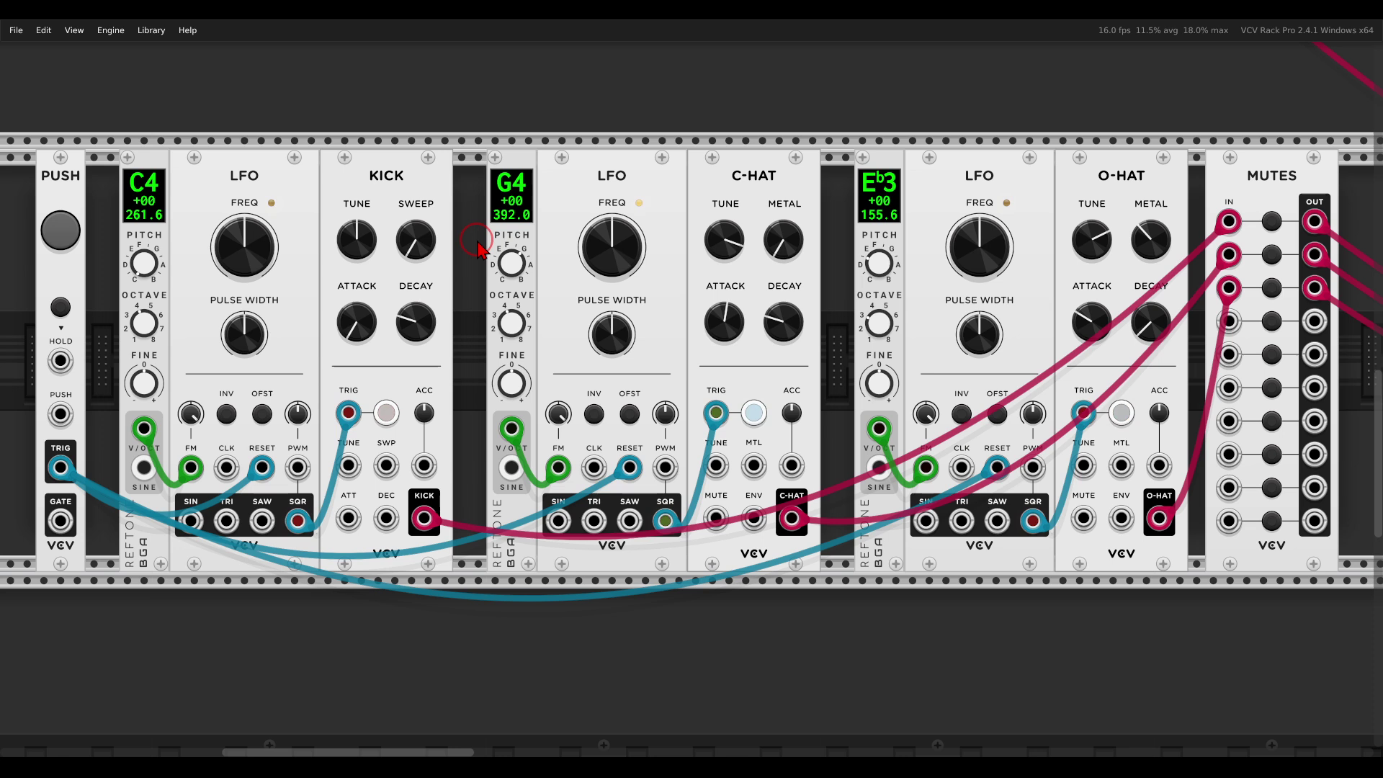
pyautogui.click(570, 343)
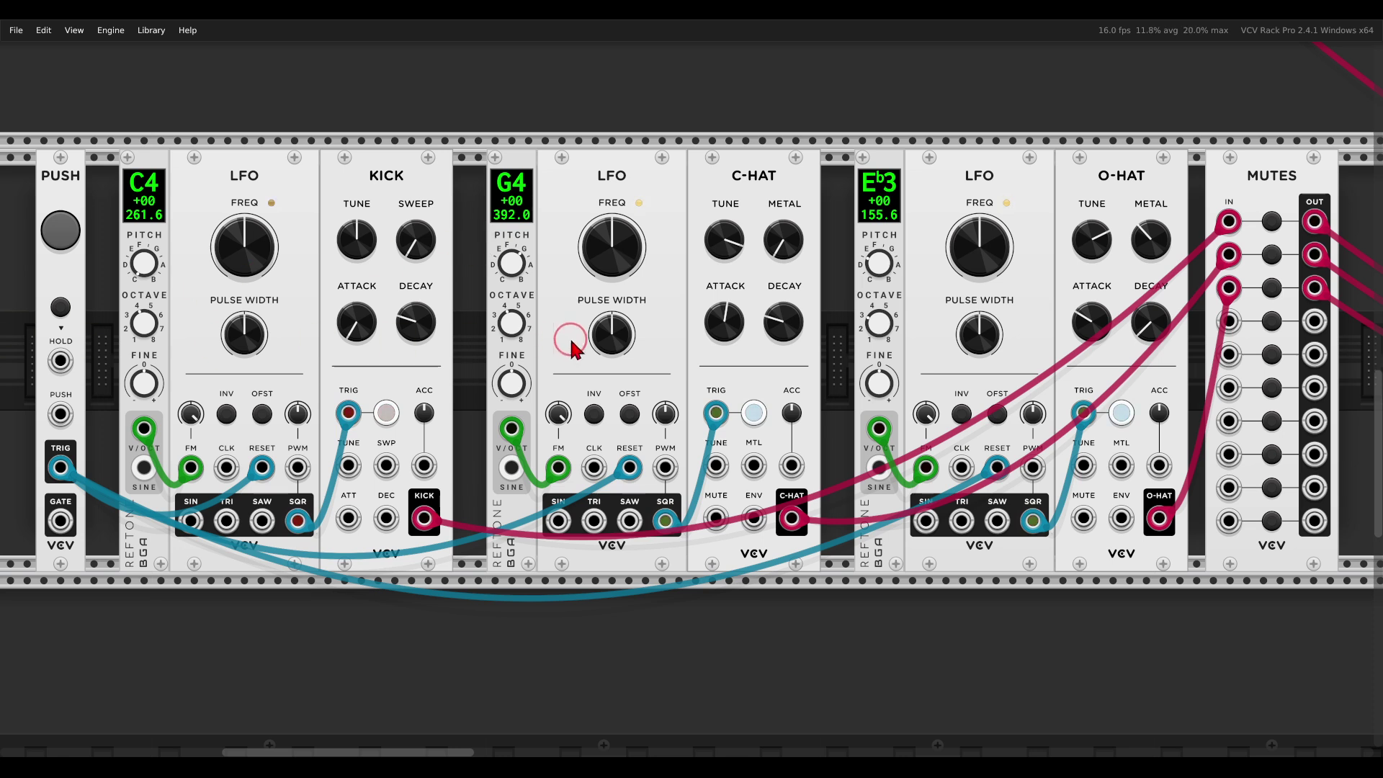
pyautogui.click(474, 281)
# Step: Toggle the three drum rows on the Mutes module
pyautogui.click(1273, 221)
pyautogui.click(1272, 254)
pyautogui.click(1273, 288)
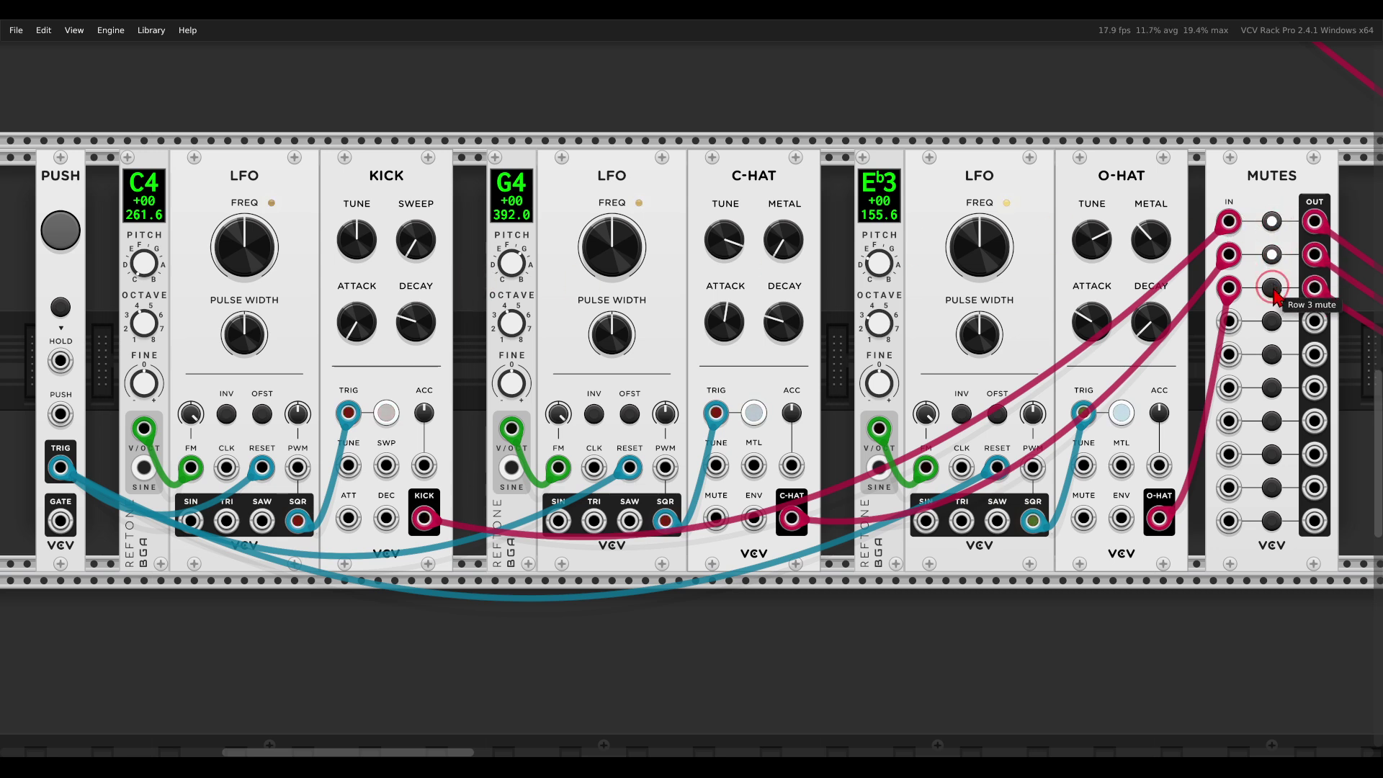
pyautogui.click(1225, 287)
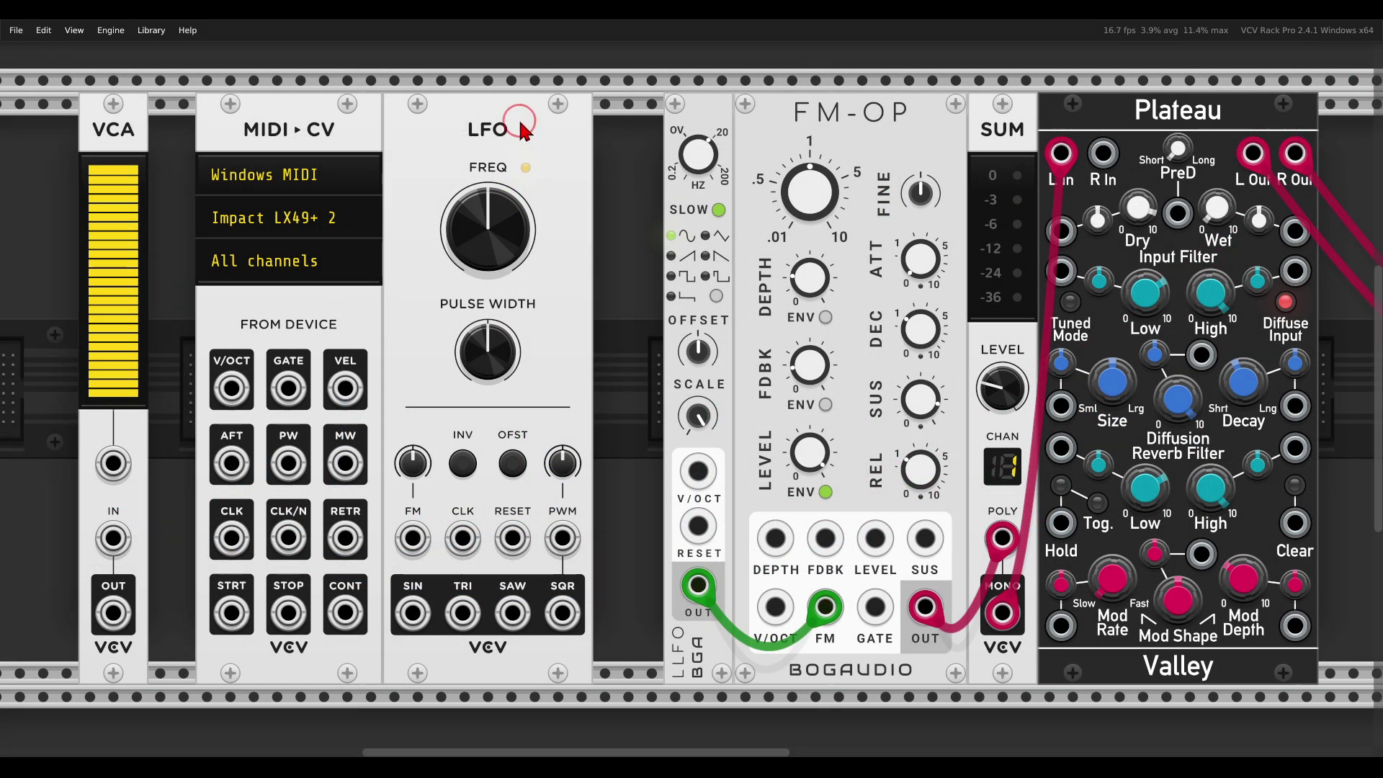
# Step: Patch MIDI-CV V/OCT into the LFO FM input and turn up its attenuverter
pyautogui.moveTo(521, 124)
pyautogui.mouseDown()
pyautogui.moveTo(469, 110)
pyautogui.moveTo(487, 158)
pyautogui.moveTo(515, 119)
pyautogui.mouseUp()
pyautogui.moveTo(350, 134)
pyautogui.mouseDown()
pyautogui.moveTo(256, 102)
pyautogui.moveTo(214, 134)
pyautogui.moveTo(291, 163)
pyautogui.moveTo(354, 133)
pyautogui.moveTo(340, 102)
pyautogui.mouseUp()
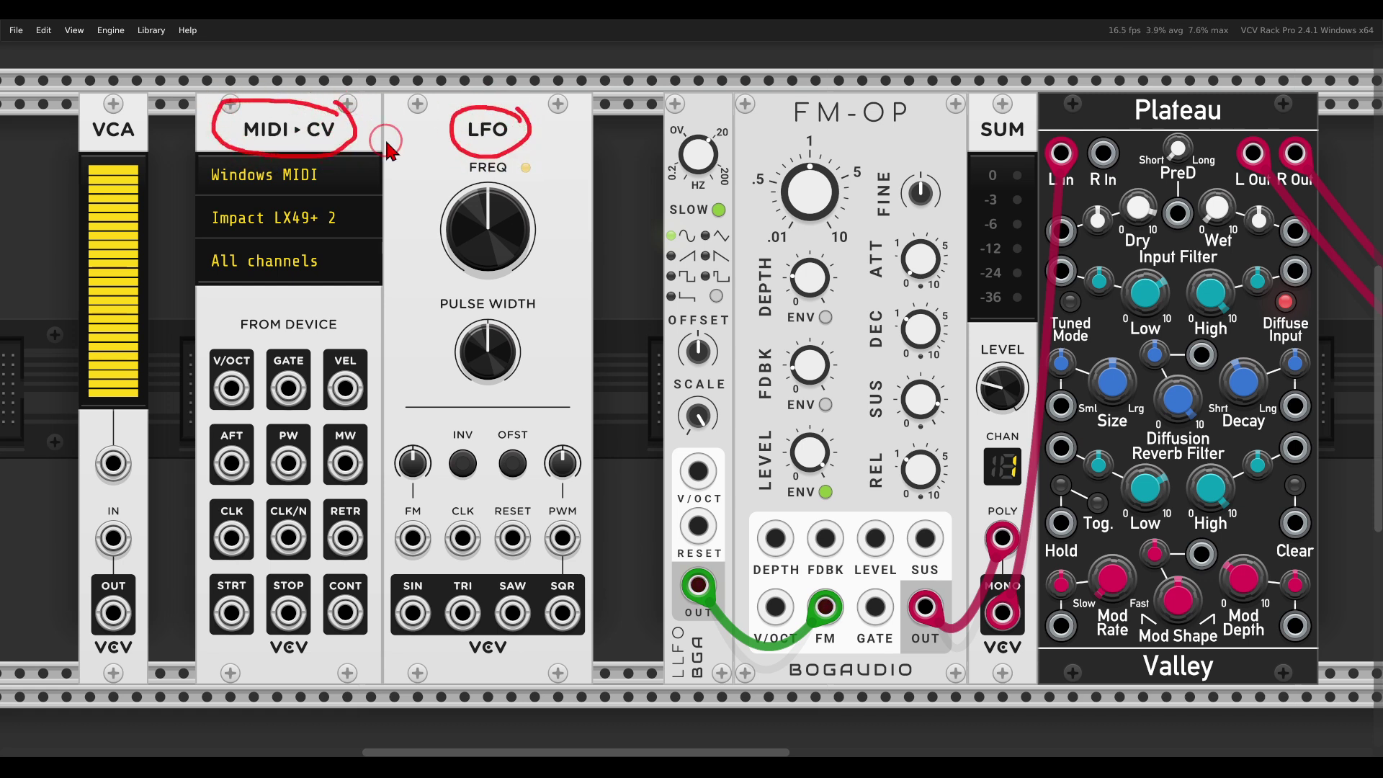
pyautogui.press('e')
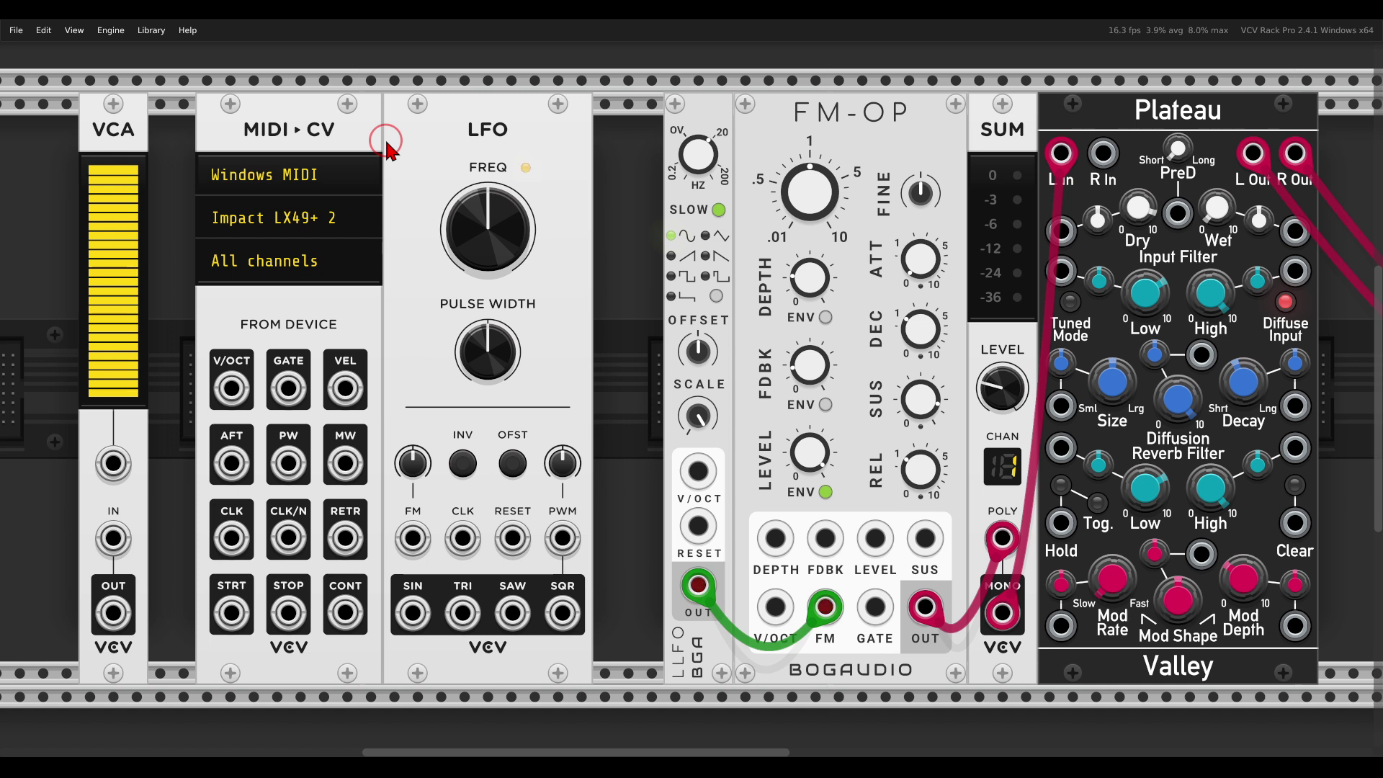
pyautogui.moveTo(232, 389); pyautogui.dragTo(413, 538)
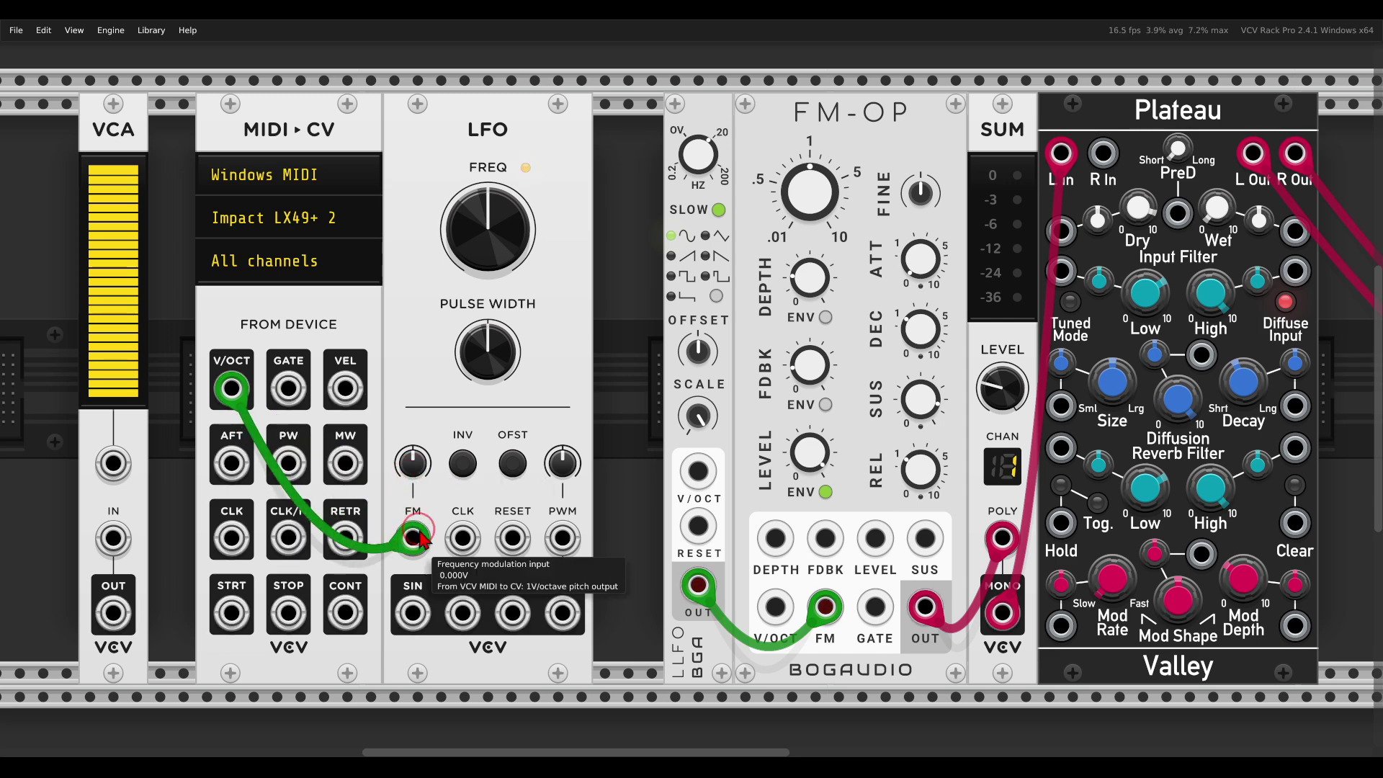
pyautogui.moveTo(413, 472); pyautogui.dragTo(387, 406)
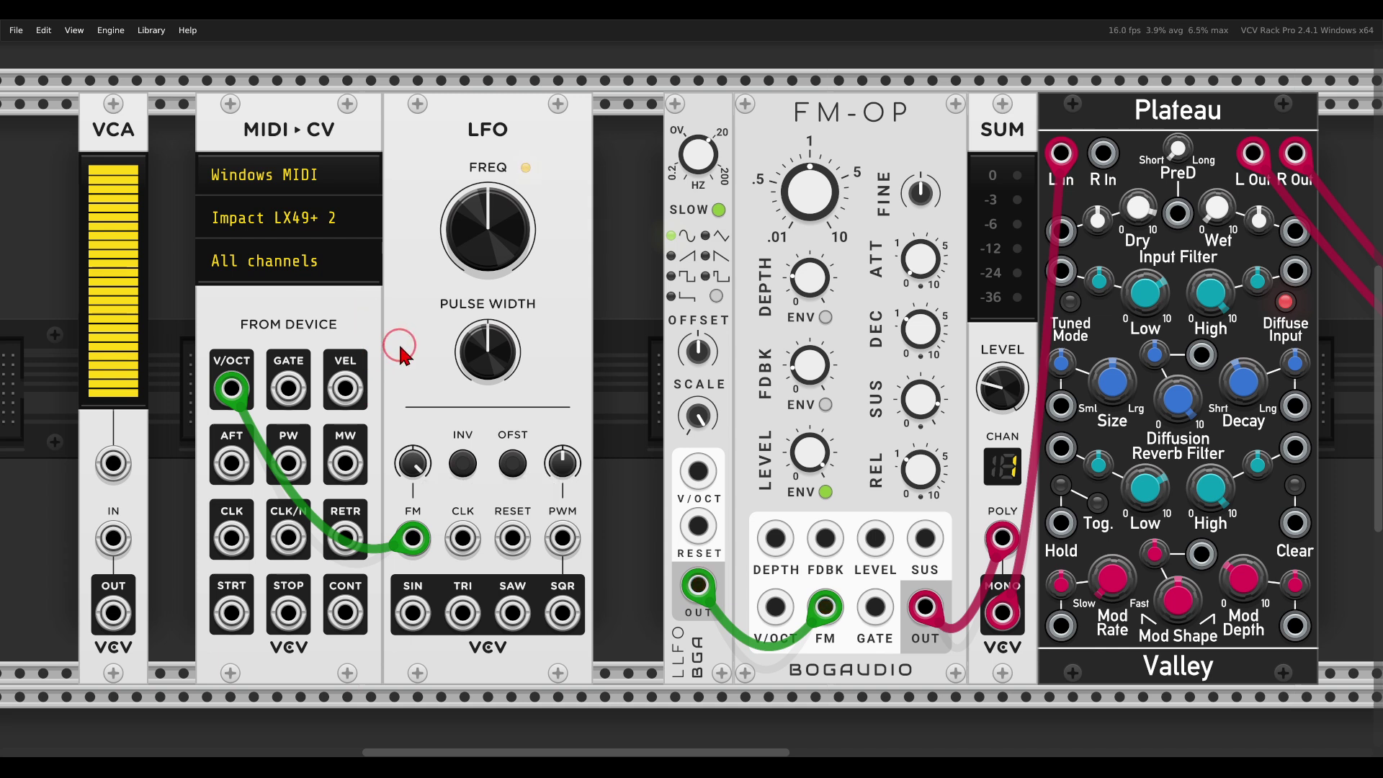
# Step: Send keyboard pitch to FM-OP V/OCT and gate FM-OP with LFO SQR
pyautogui.moveTo(900, 90)
pyautogui.mouseDown()
pyautogui.moveTo(778, 101)
pyautogui.moveTo(910, 131)
pyautogui.moveTo(911, 101)
pyautogui.mouseUp()
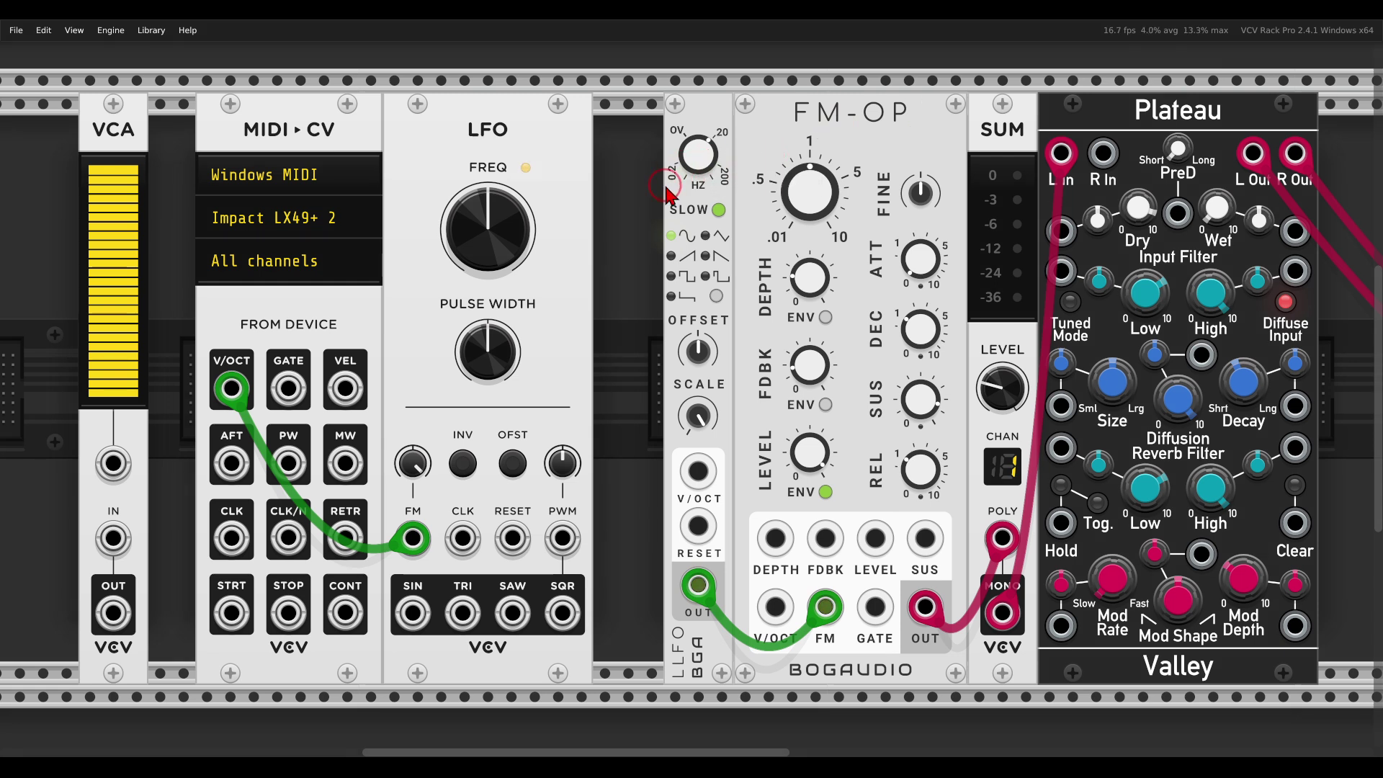
pyautogui.moveTo(232, 389); pyautogui.dragTo(777, 609)
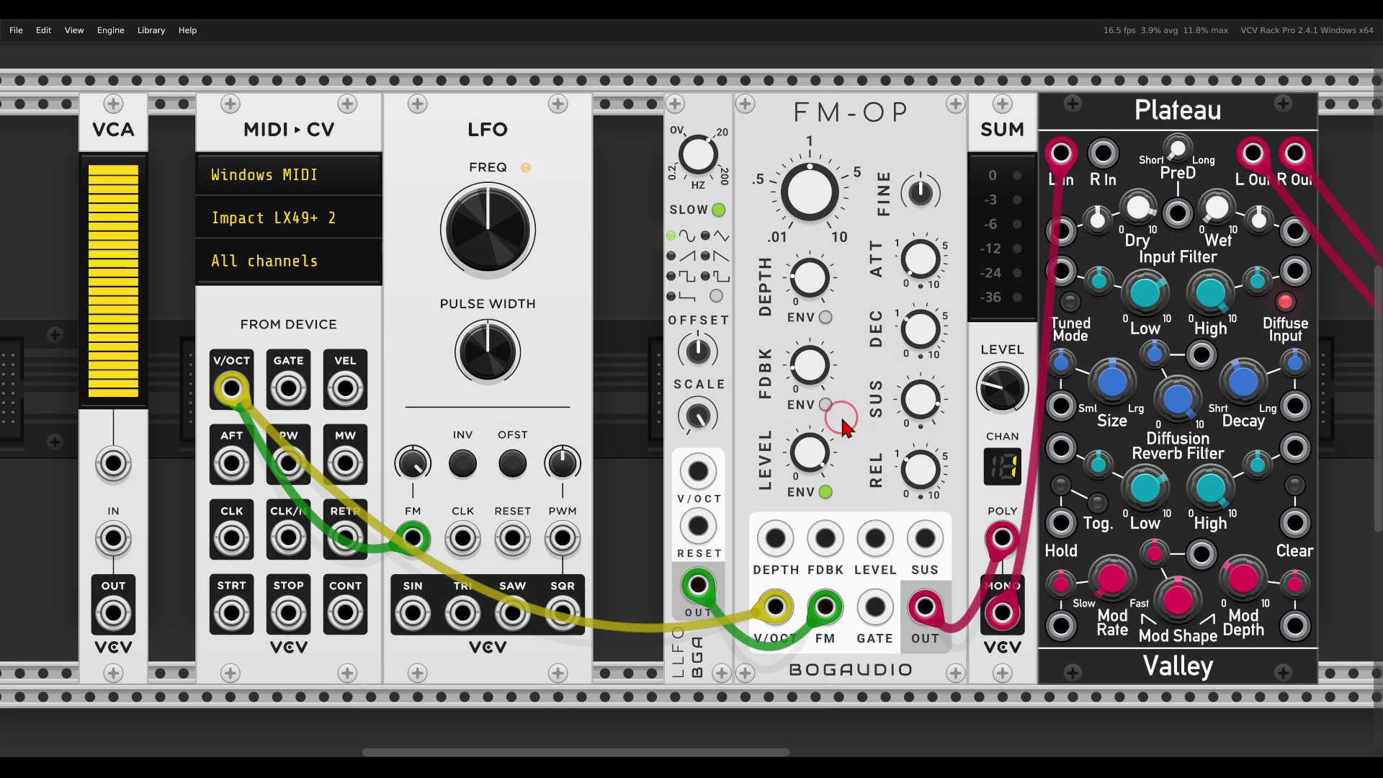
pyautogui.moveTo(562, 614); pyautogui.dragTo(872, 608)
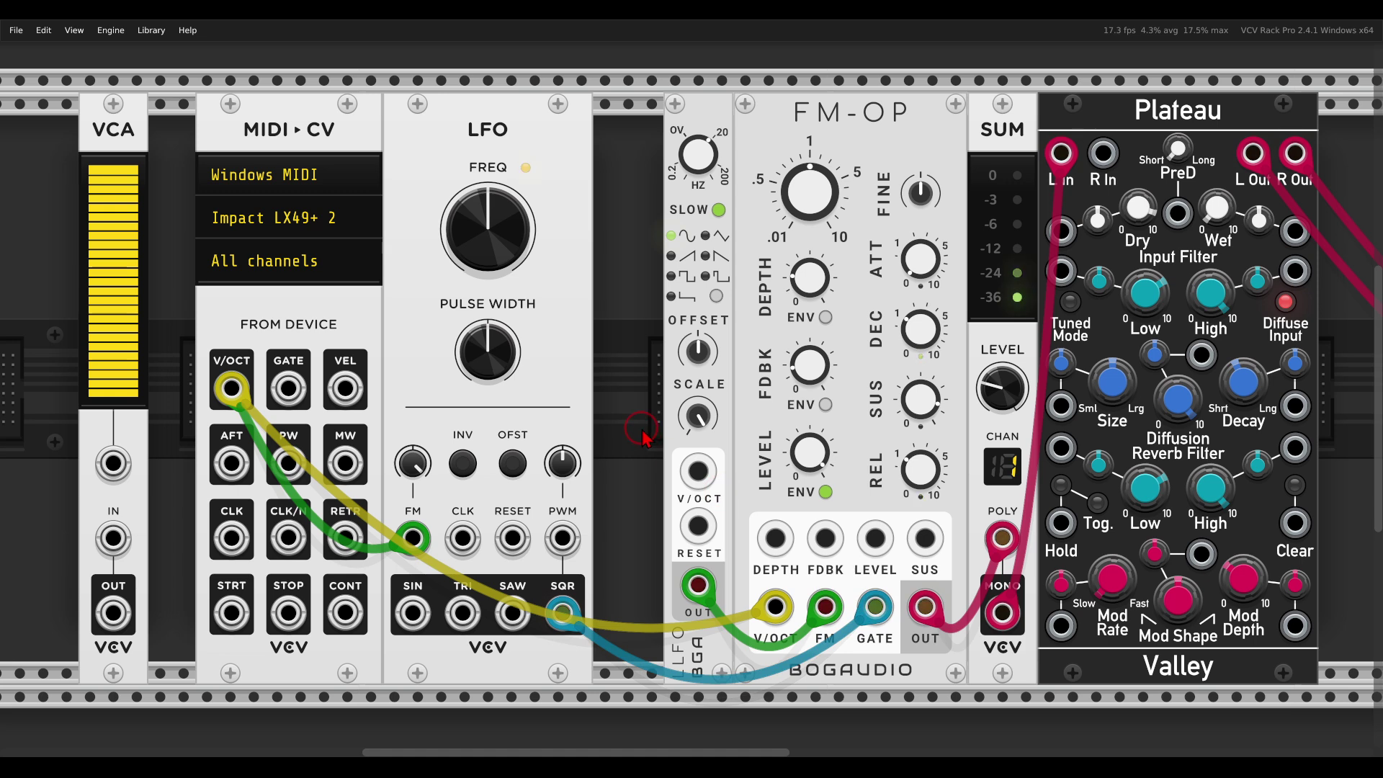
pyautogui.click(538, 358)
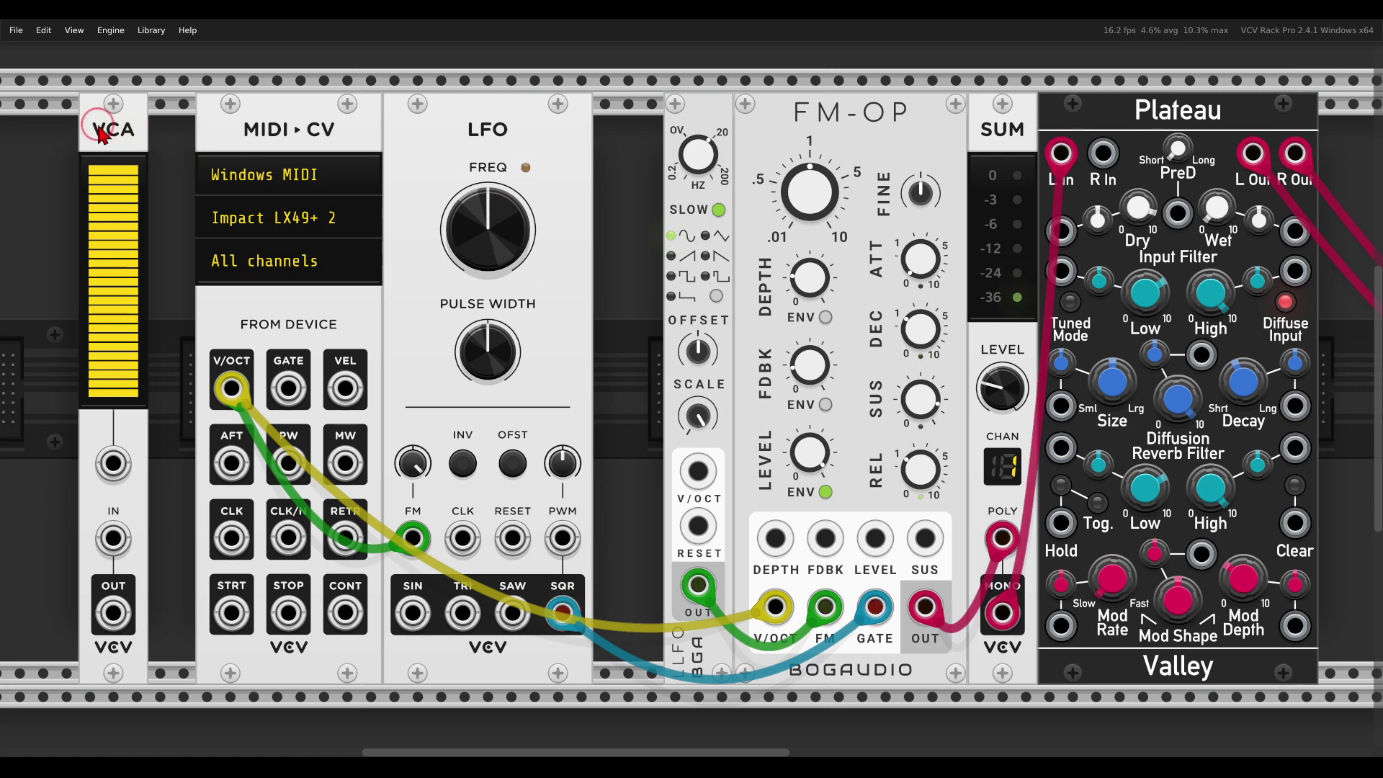
# Step: Route LFO SQR through a VCA into FM-OP GATE, with MIDI-CV GATE on the VCA CV
pyautogui.moveTo(105, 137); pyautogui.dragTo(544, 210)
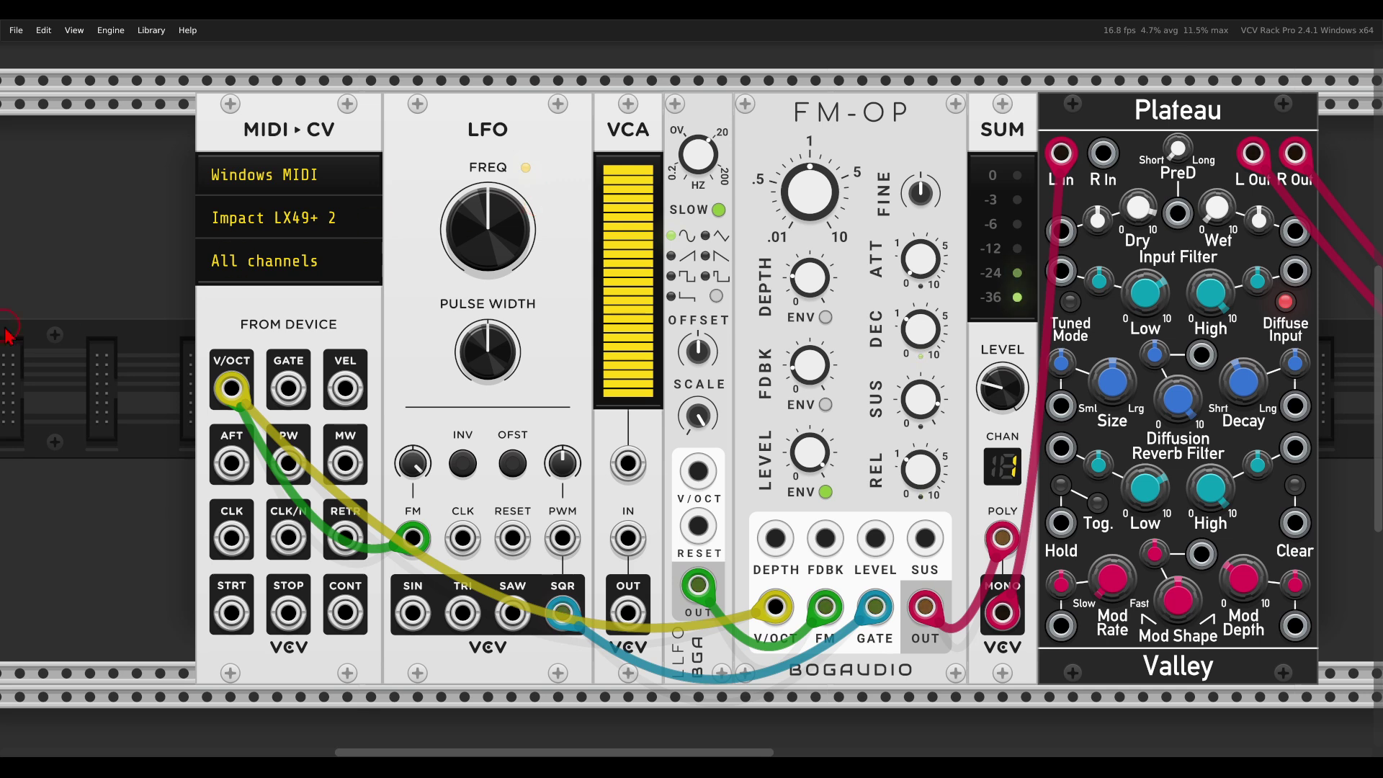
pyautogui.moveTo(876, 608); pyautogui.dragTo(628, 538)
pyautogui.moveTo(636, 615); pyautogui.dragTo(871, 613)
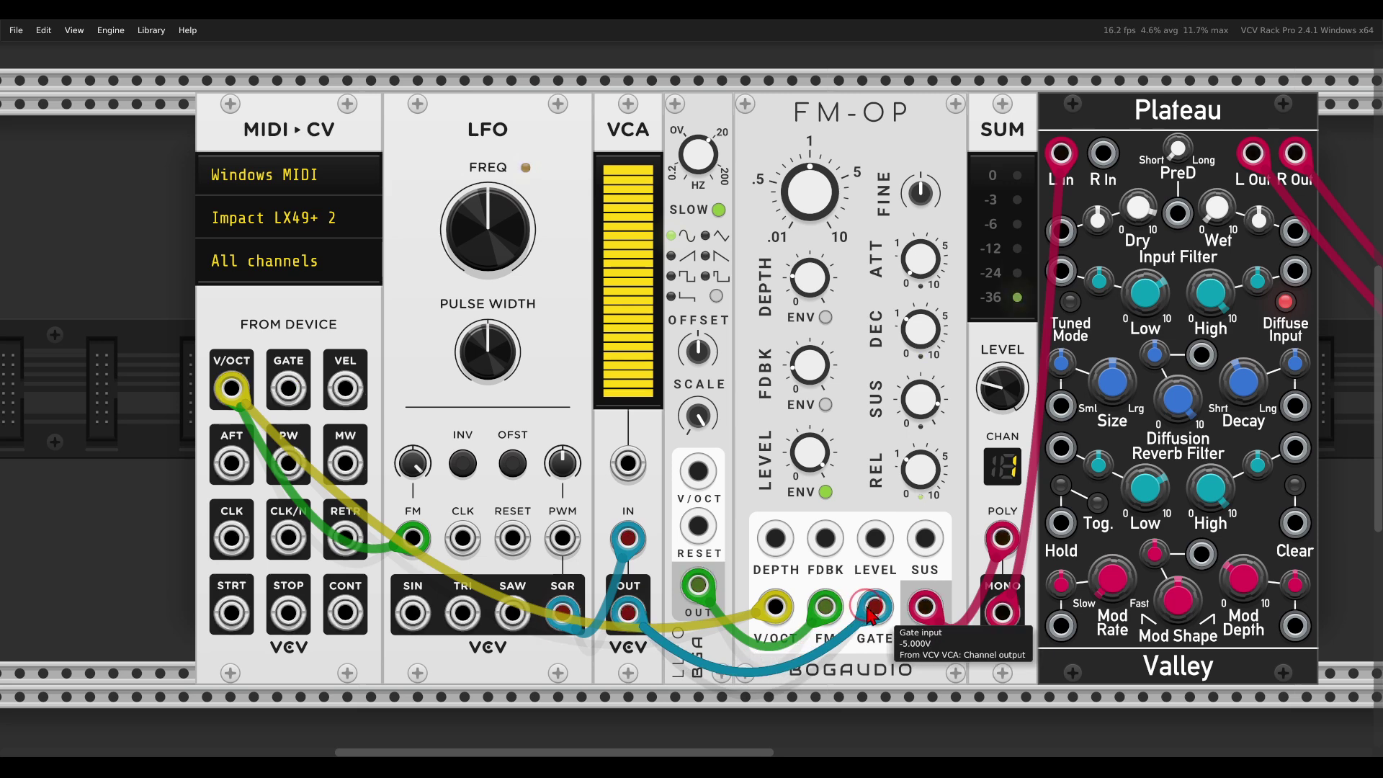
pyautogui.moveTo(628, 463); pyautogui.dragTo(302, 407)
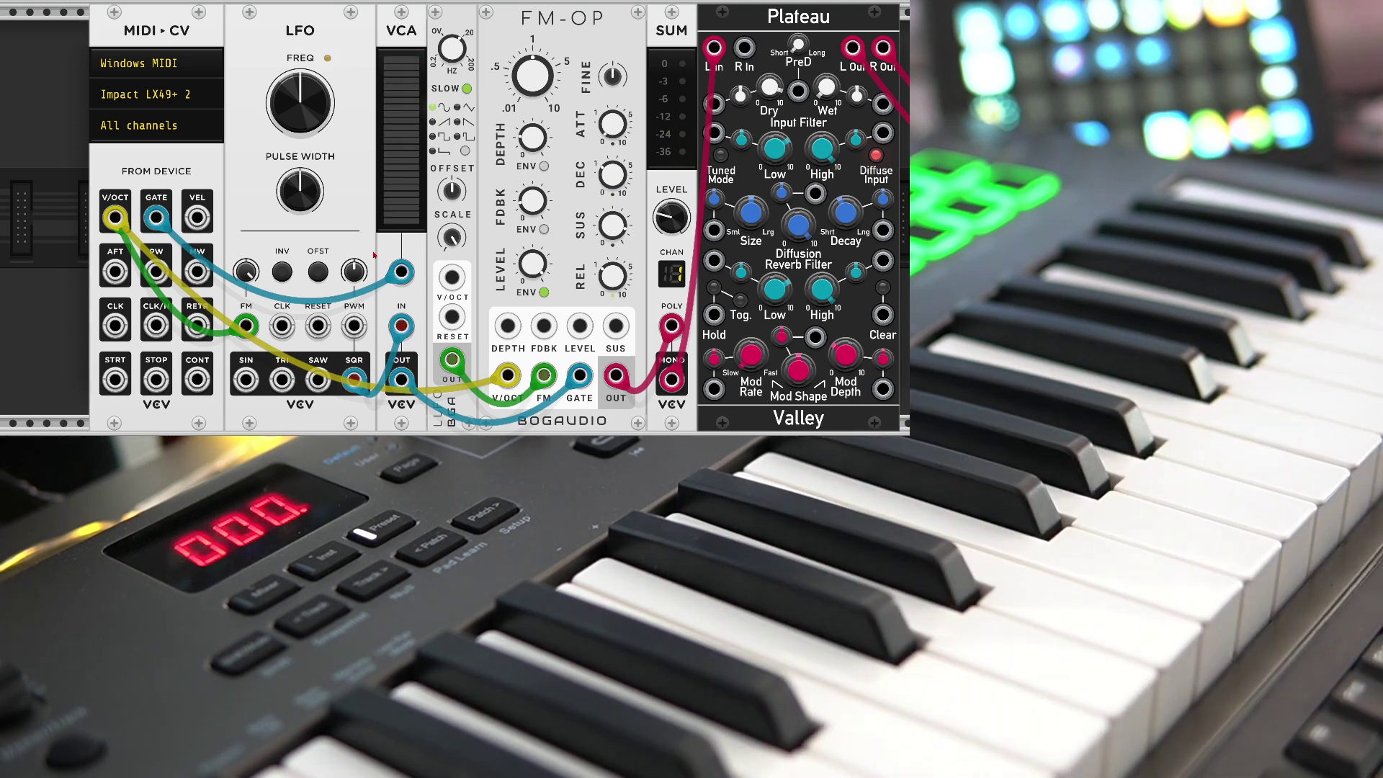
# Step: Patch MIDI-CV GATE to LFO RESET and VEL to FM-OP FDBK CV, with feedback at about 57%
pyautogui.moveTo(318, 325); pyautogui.dragTo(197, 272)
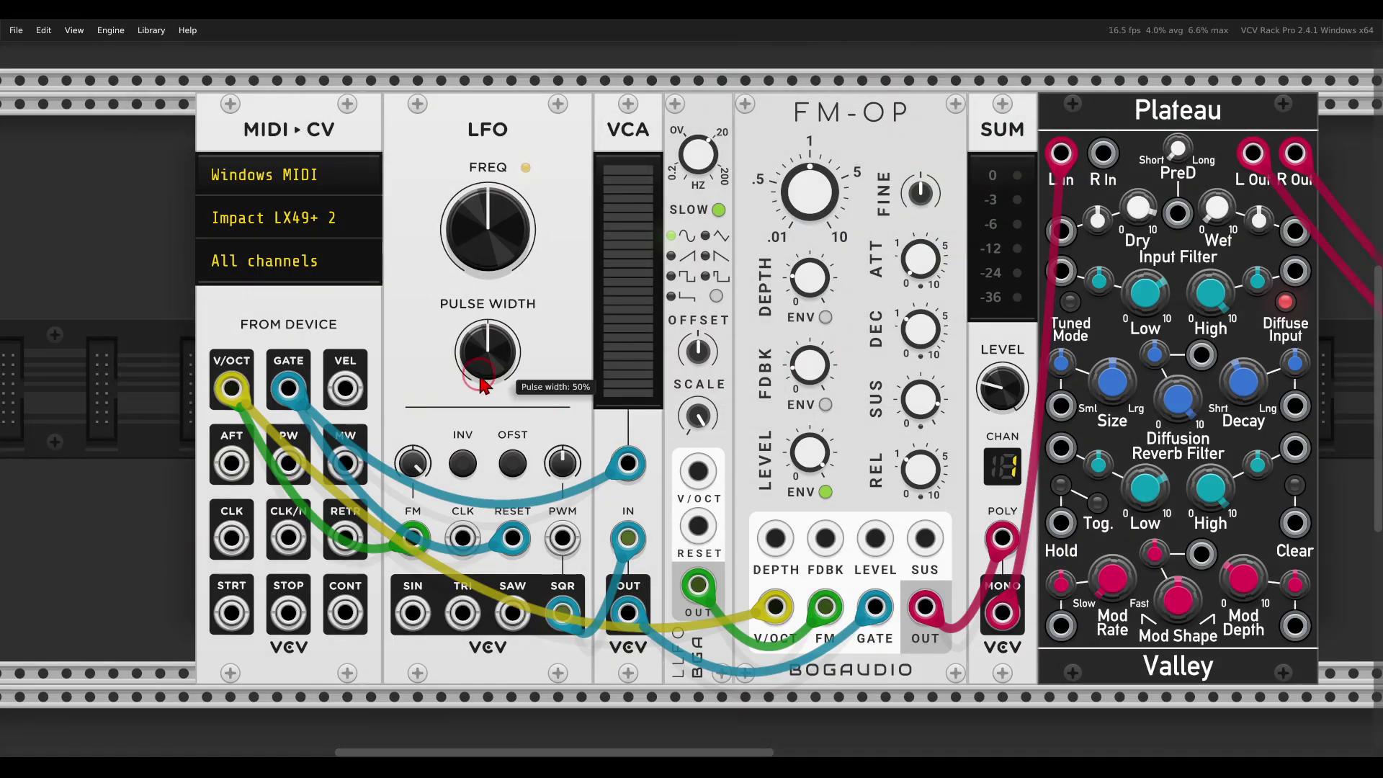
pyautogui.moveTo(357, 389); pyautogui.dragTo(837, 548)
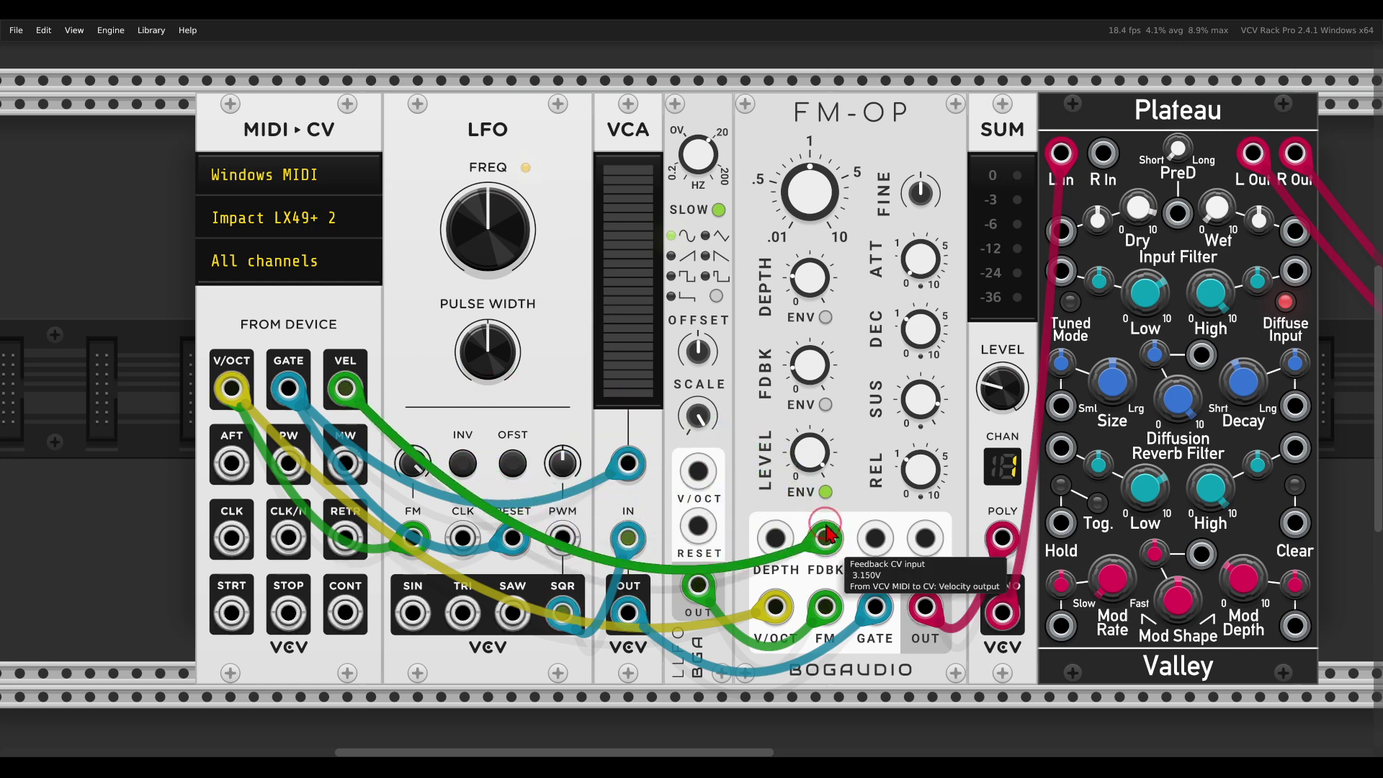
pyautogui.moveTo(805, 383); pyautogui.dragTo(805, 383)
pyautogui.moveTo(781, 282); pyautogui.dragTo(769, 315)
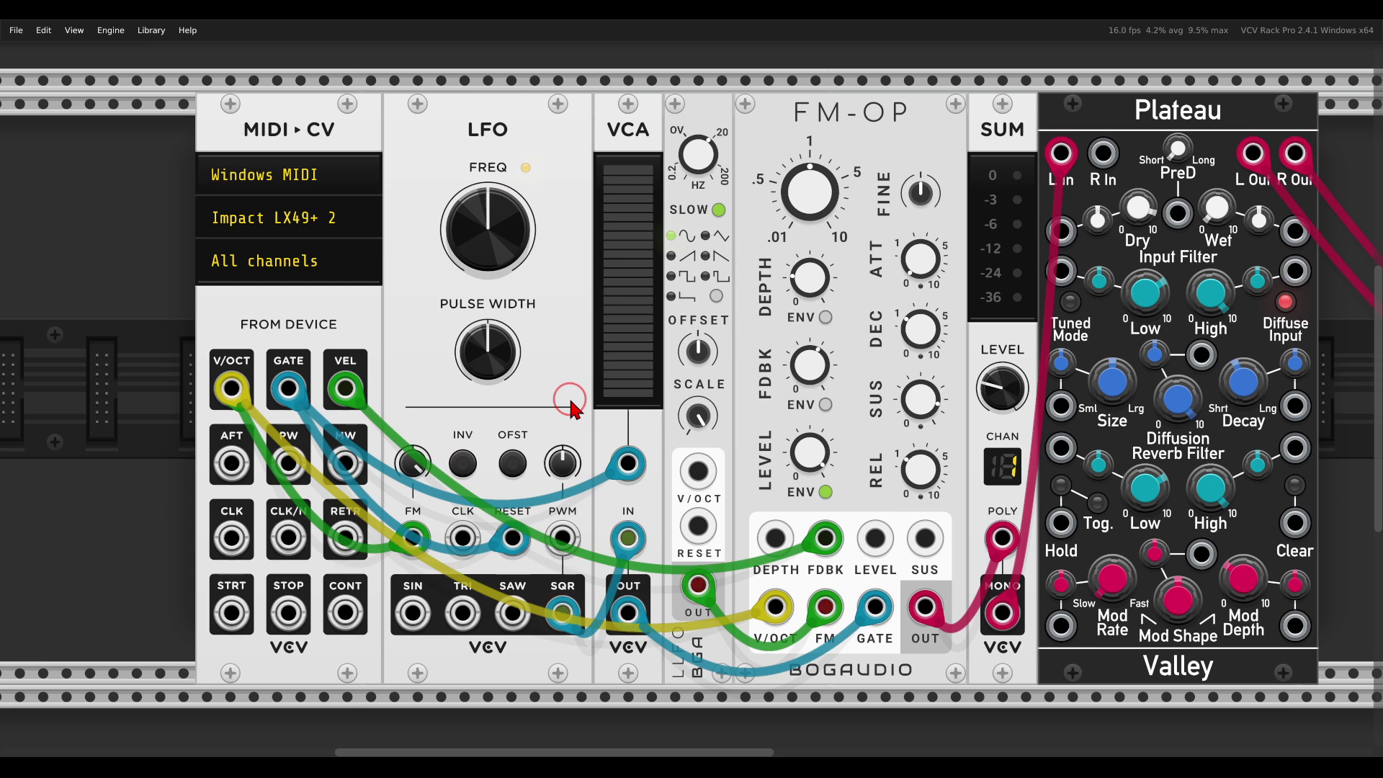
# Step: Set the MIDI-CV module's polyphony channels to 8 from its context menu
pyautogui.rightClick(269, 131)
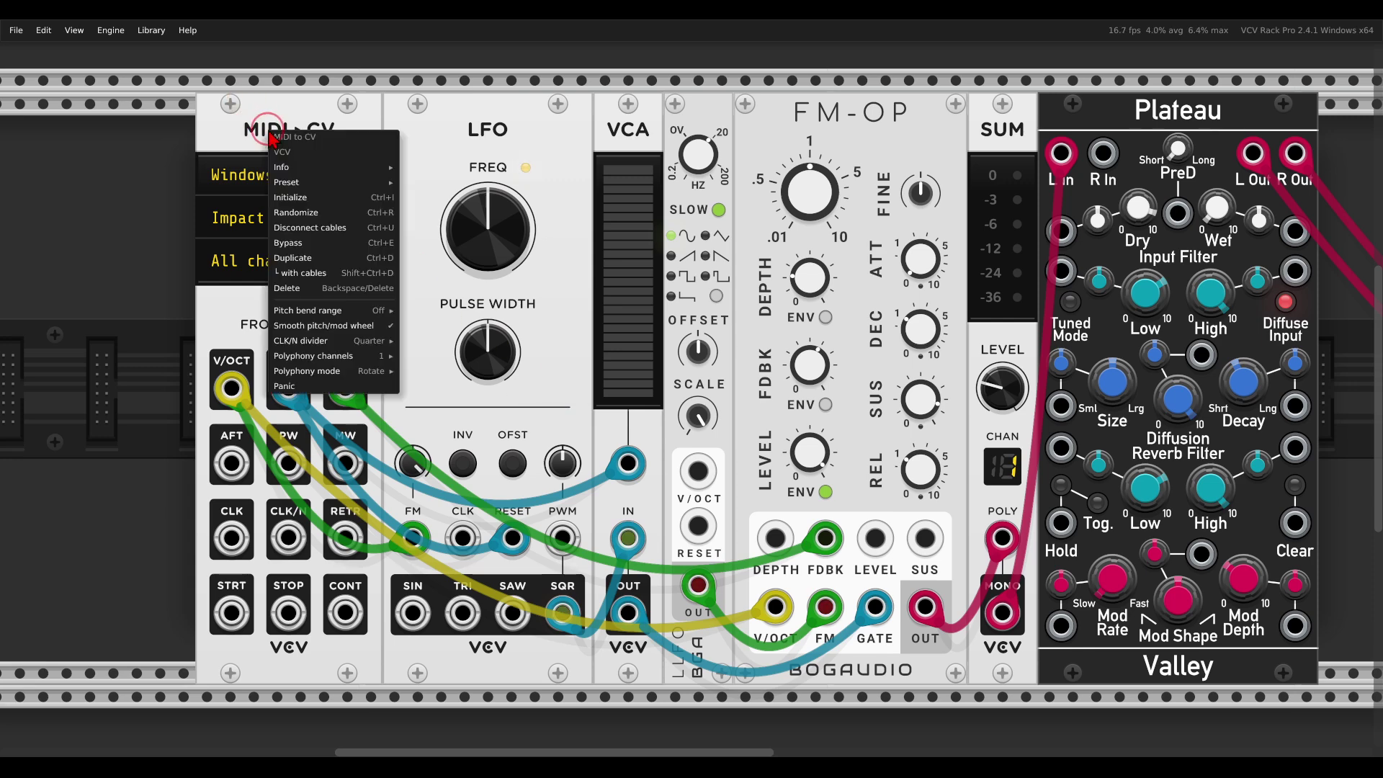
pyautogui.moveTo(350, 357)
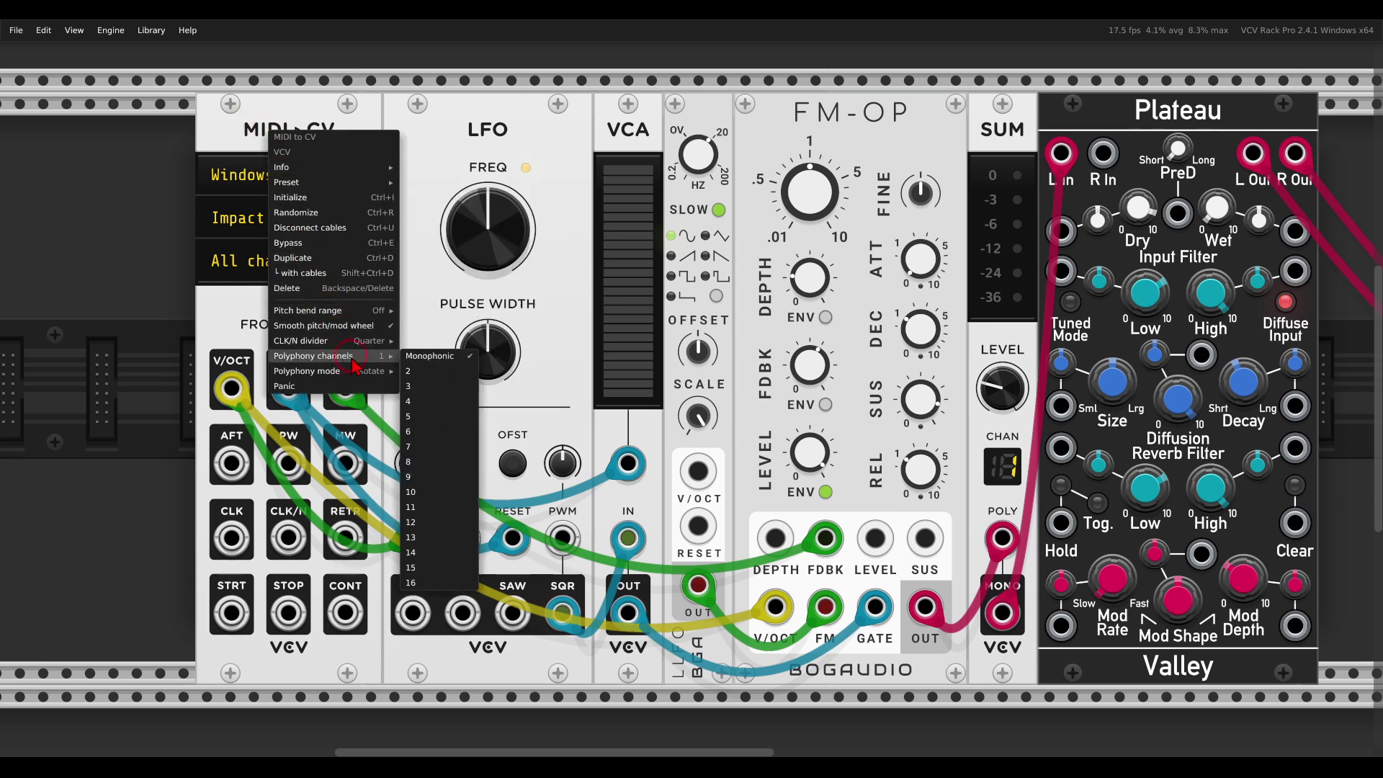
pyautogui.click(425, 462)
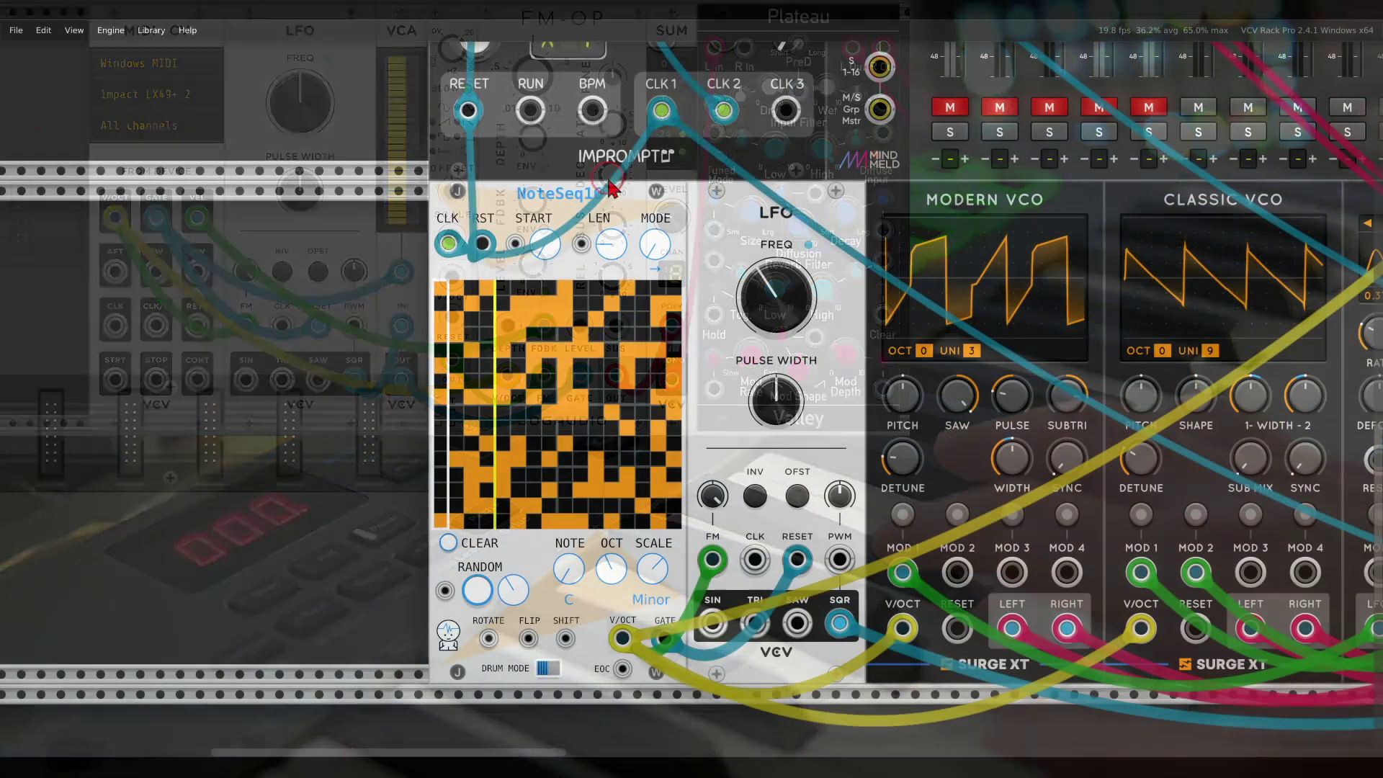
pyautogui.moveTo(611, 189)
pyautogui.mouseDown()
pyautogui.moveTo(511, 191)
pyautogui.moveTo(548, 212)
pyautogui.moveTo(620, 194)
pyautogui.moveTo(569, 193)
pyautogui.mouseUp()
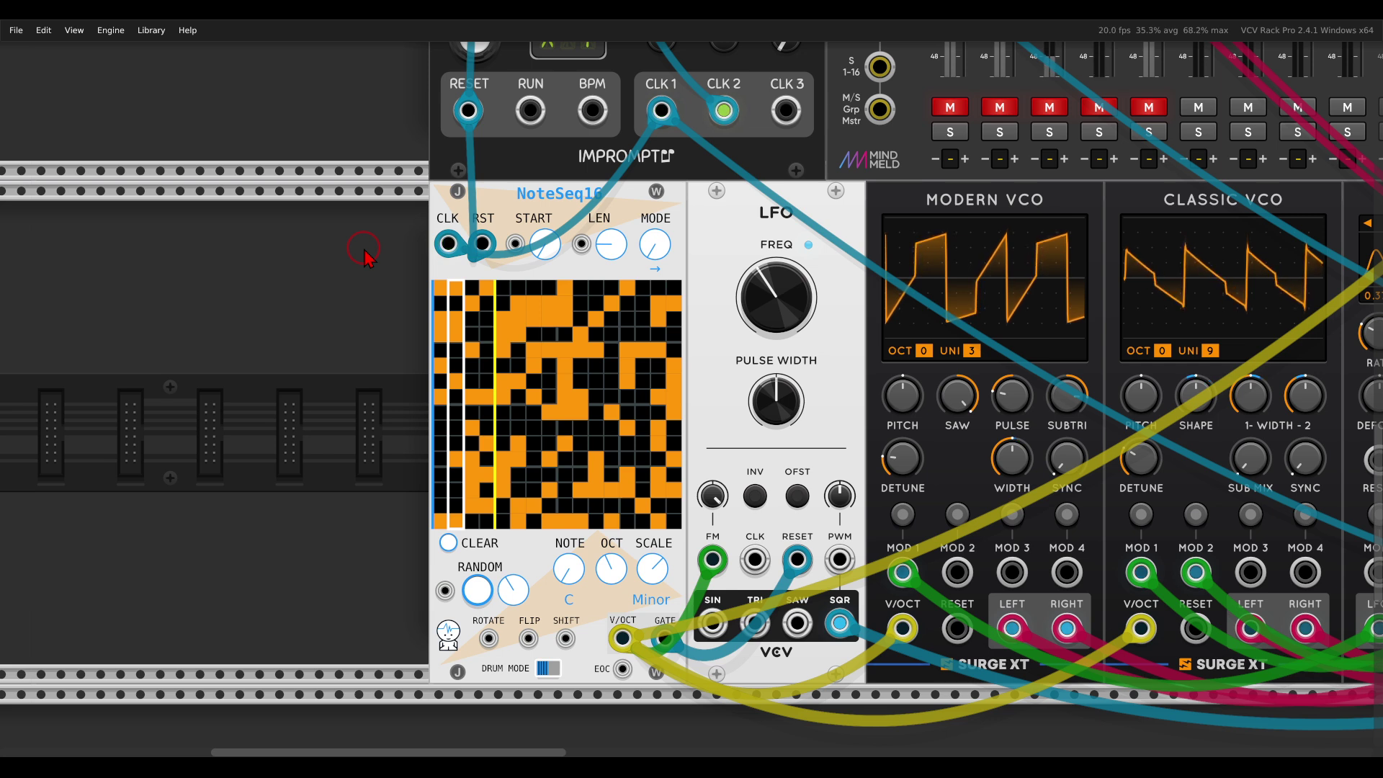
pyautogui.moveTo(749, 464)
pyautogui.mouseDown()
pyautogui.moveTo(683, 476)
pyautogui.moveTo(686, 531)
pyautogui.moveTo(757, 496)
pyautogui.mouseUp()
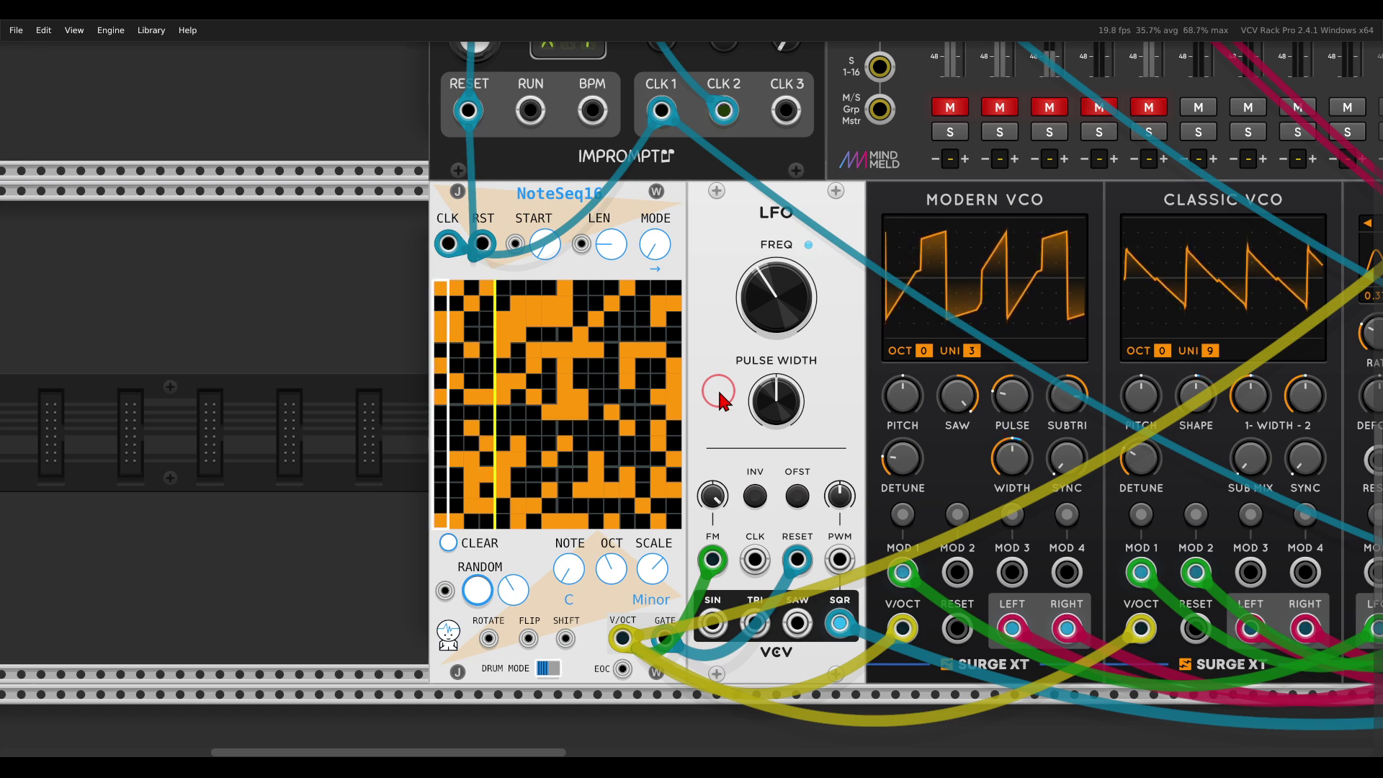
# Step: Pan over to MixMaster and turn off the M button on the CRDS channel
pyautogui.scroll(-3, 742, 389)
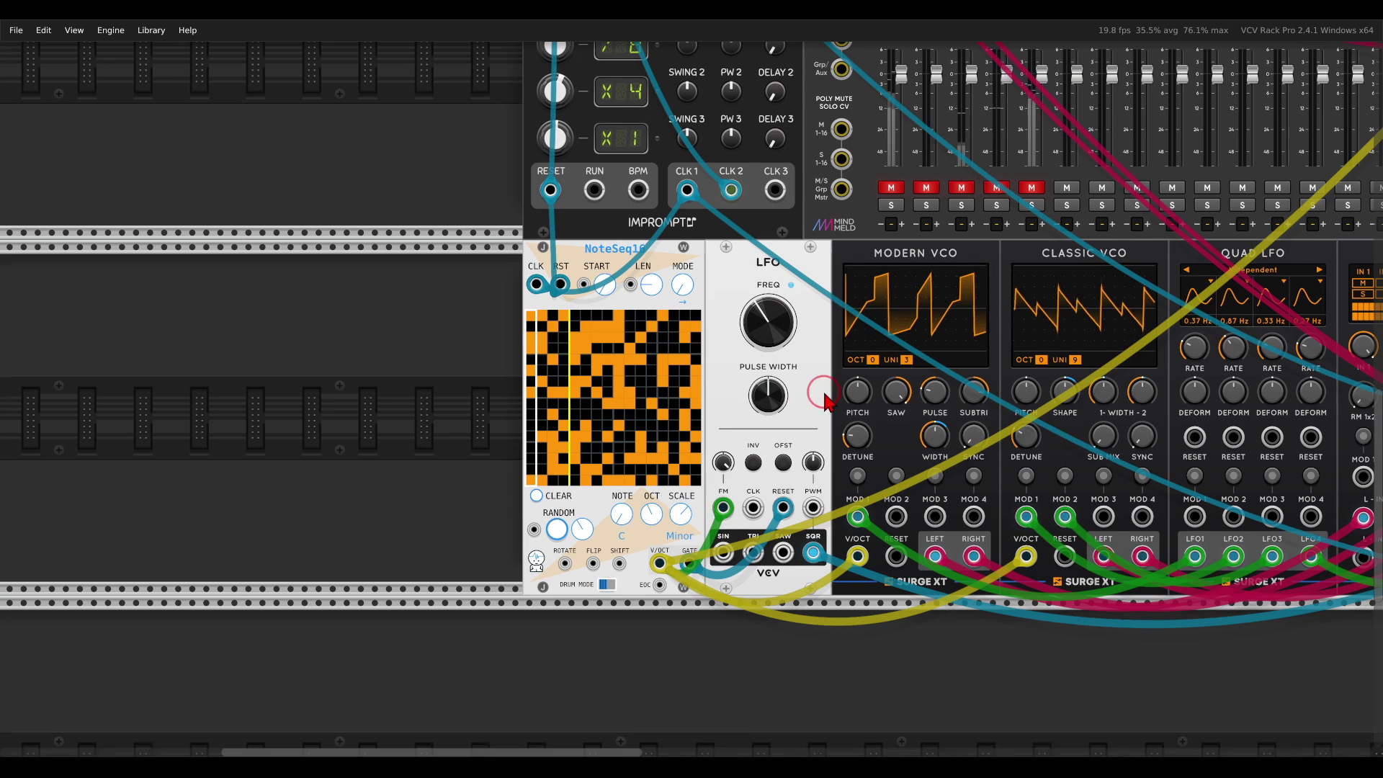
pyautogui.moveTo(818, 392); pyautogui.dragTo(444, 405)
pyautogui.hscroll(2, 443, 404)
pyautogui.scroll(-2, 443, 405)
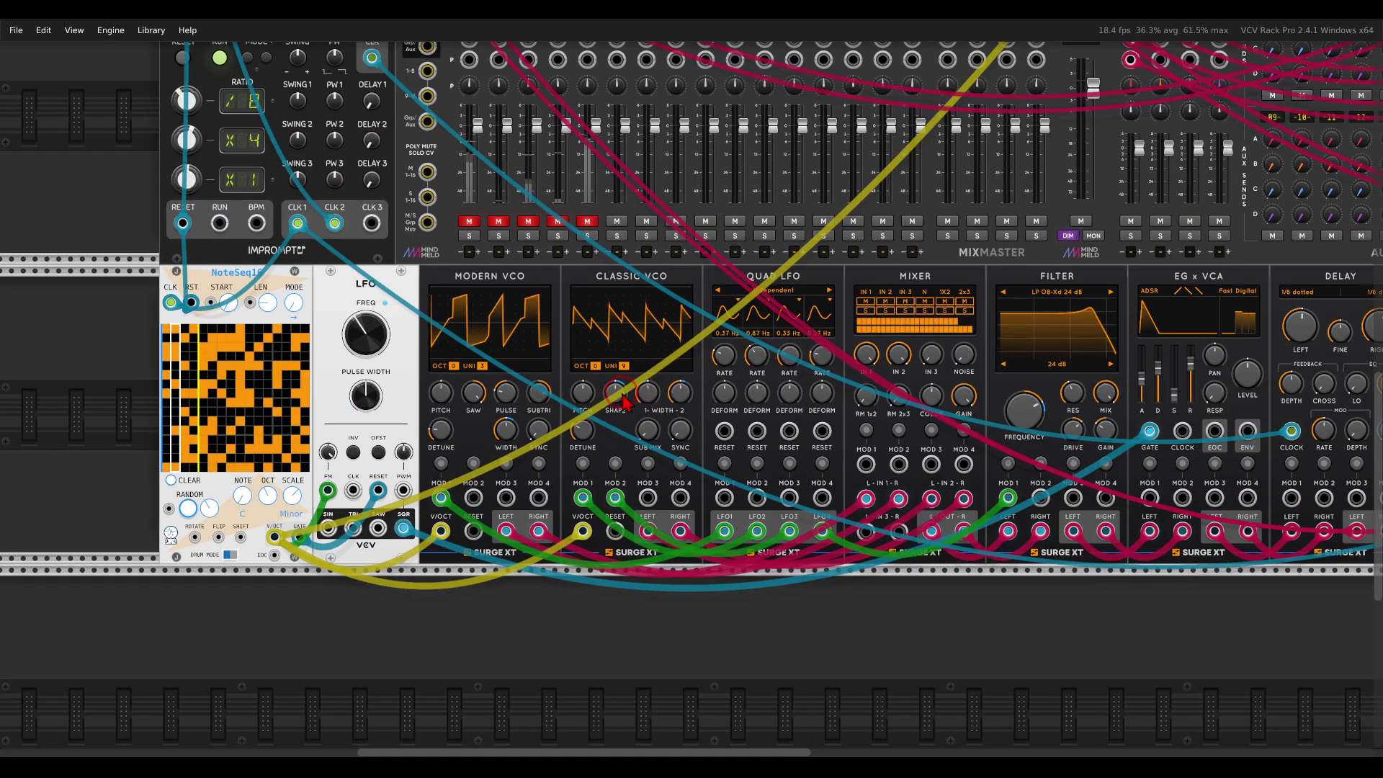
pyautogui.hscroll(3, 564, 400)
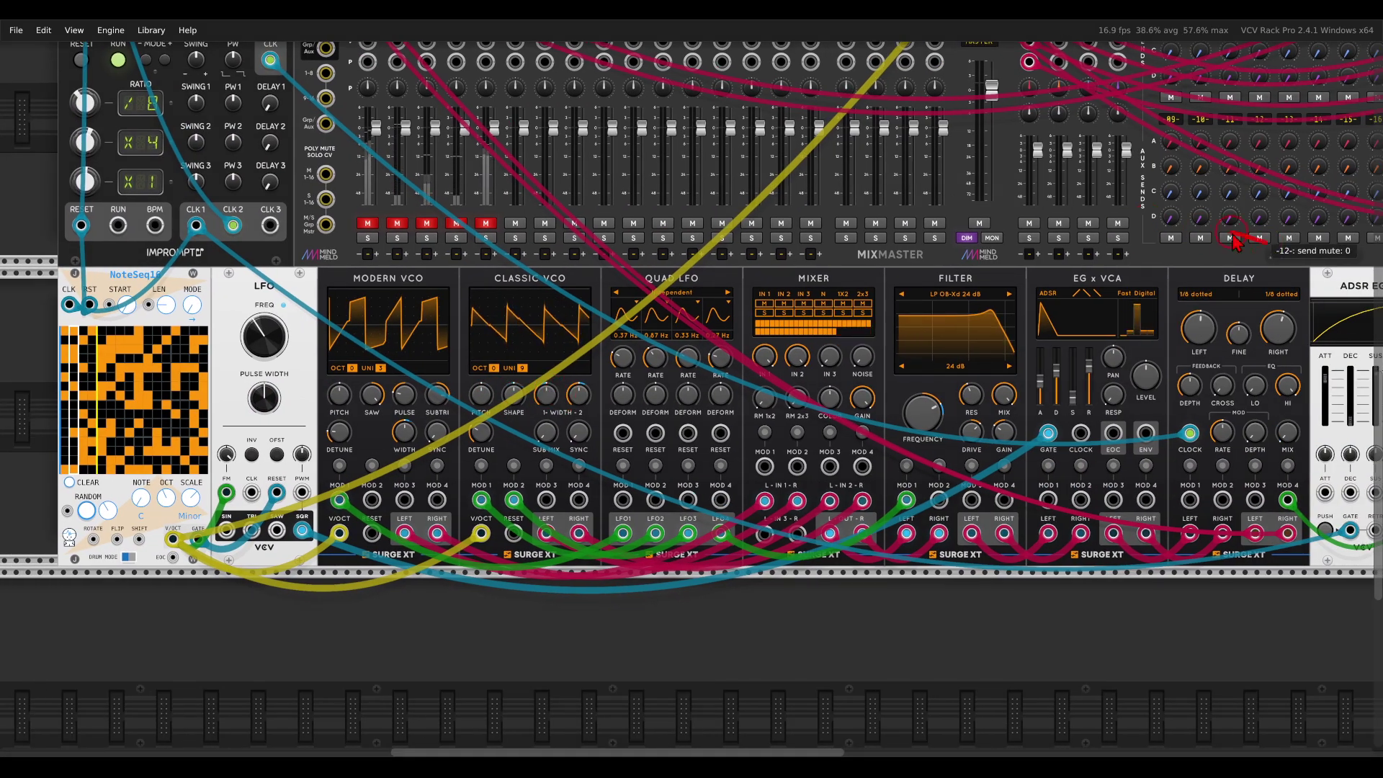
pyautogui.moveTo(1269, 243); pyautogui.dragTo(1208, 284)
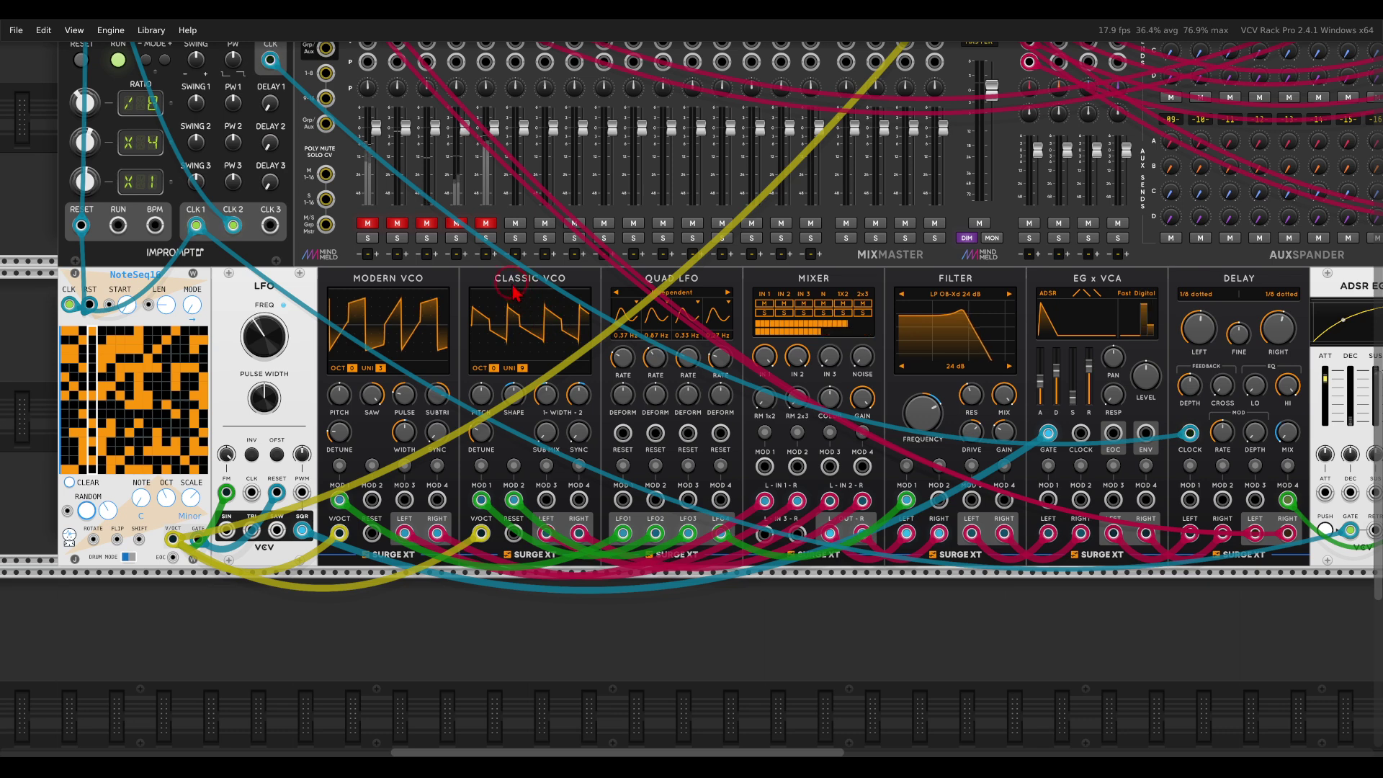
pyautogui.scroll(2, 514, 292)
pyautogui.hscroll(-4, 514, 291)
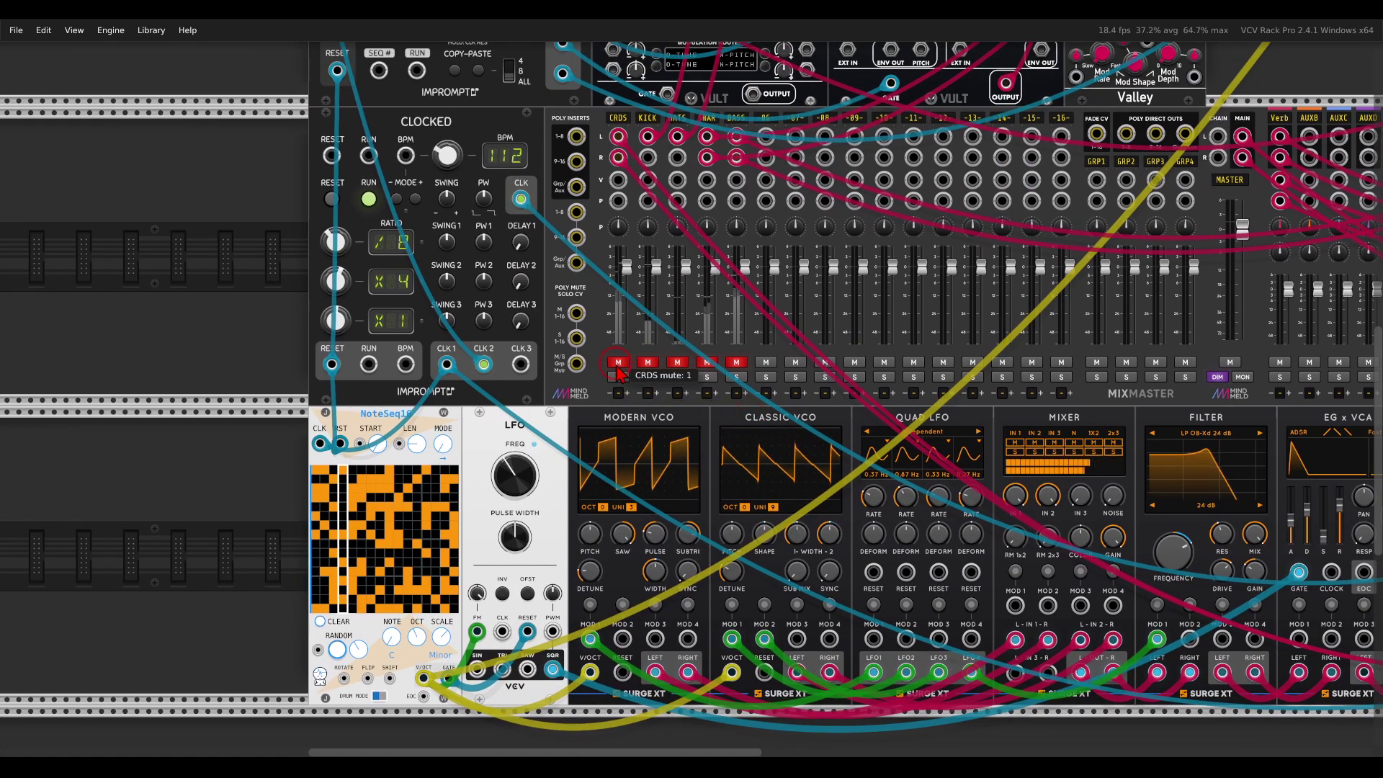
pyautogui.click(617, 363)
pyautogui.scroll(-2, 605, 338)
pyautogui.hscroll(3, 605, 339)
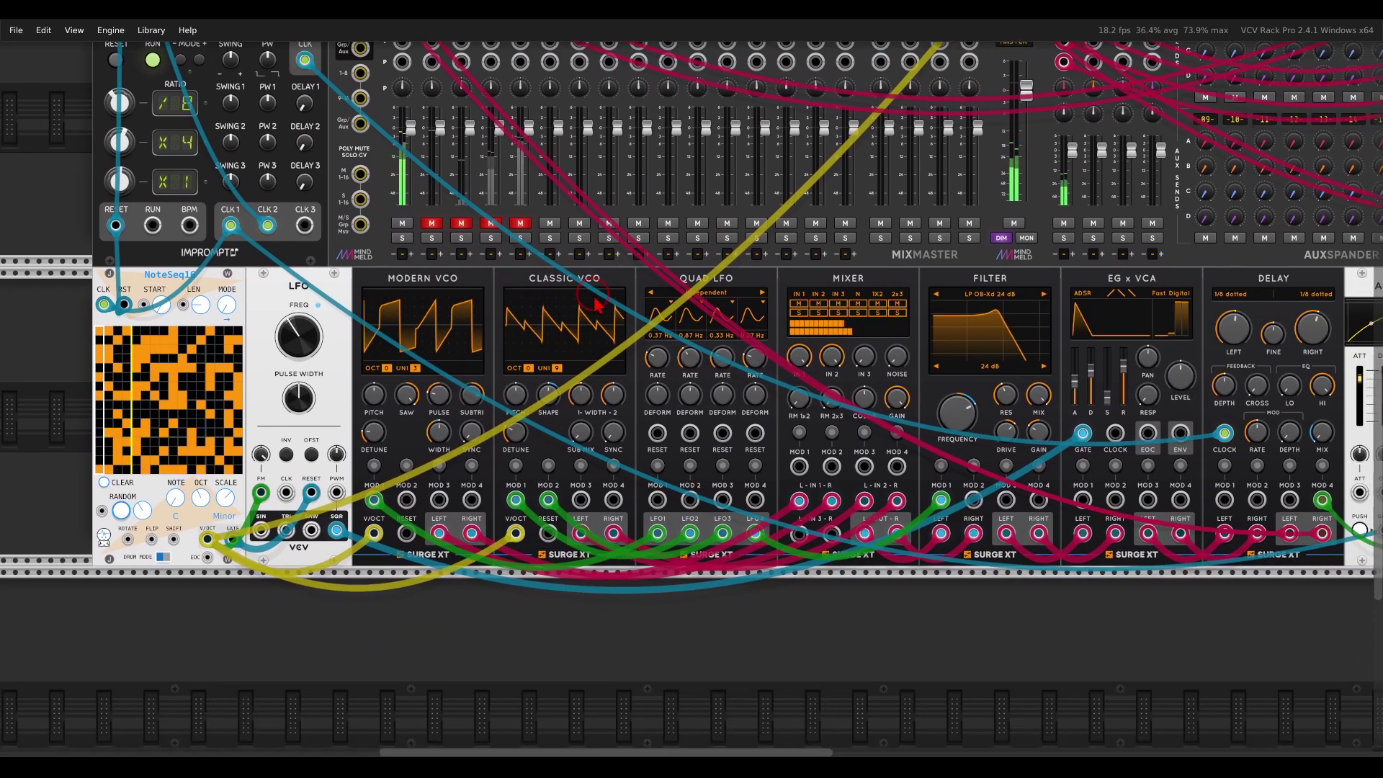
pyautogui.moveTo(595, 303); pyautogui.dragTo(555, 291)
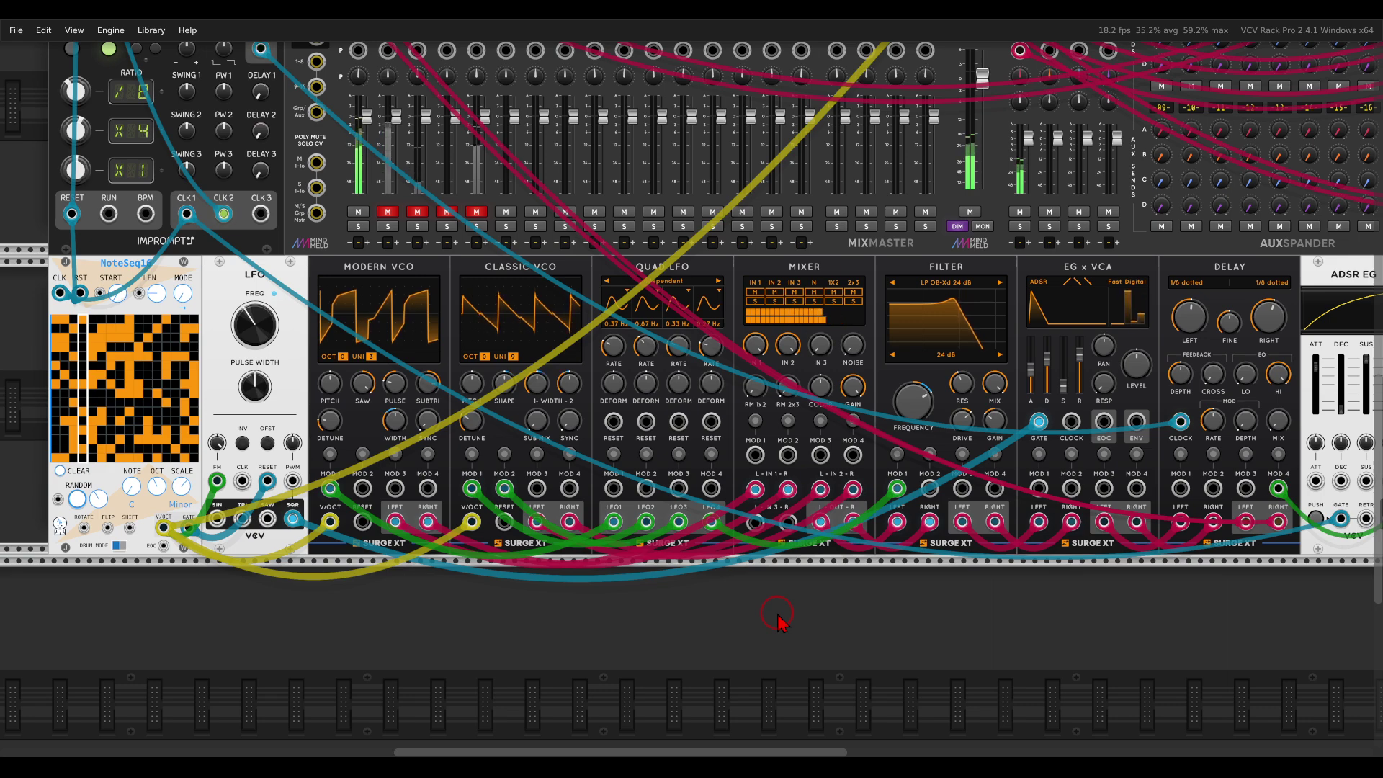
# Step: Unmute the KICK, HATS and SNAR channels on MixMaster
pyautogui.scroll(8, 476, 342)
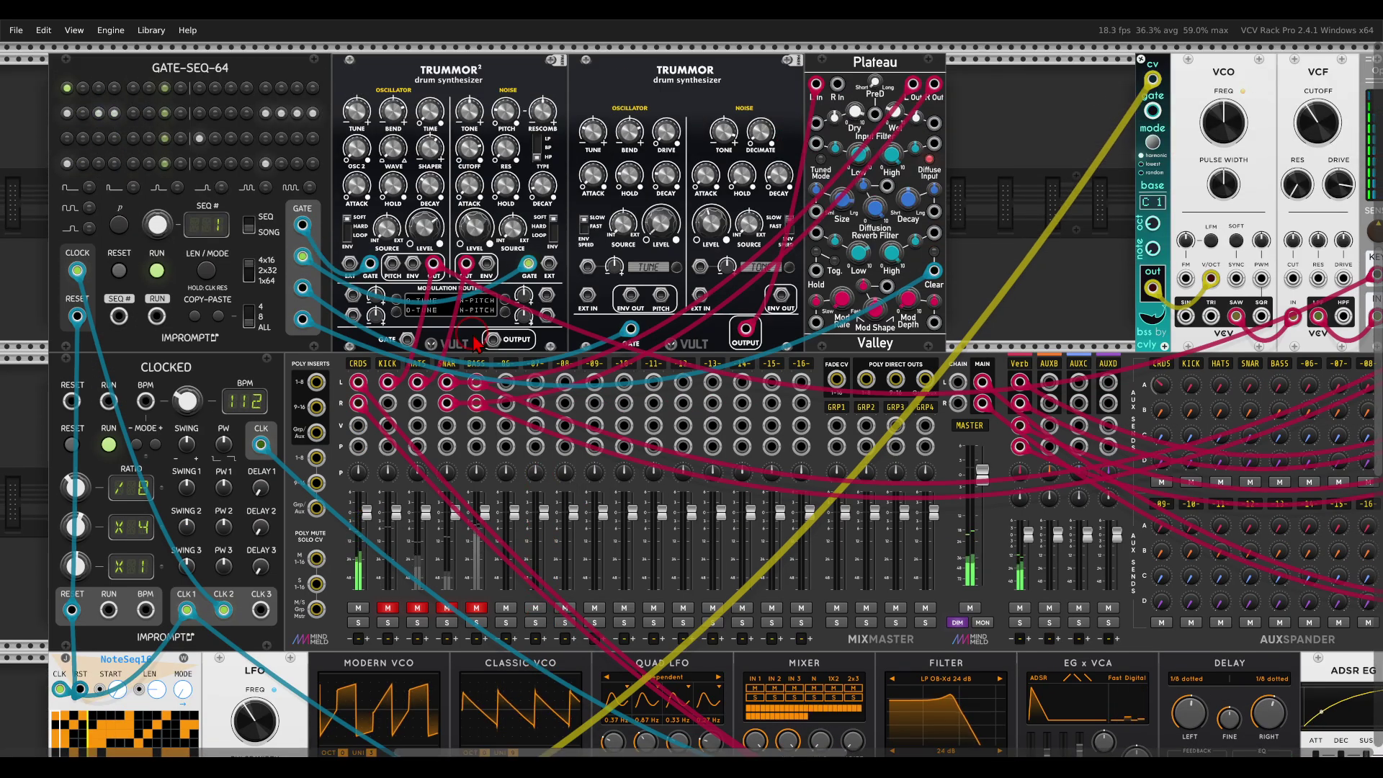
pyautogui.scroll(2, 476, 343)
pyautogui.hscroll(-3, 475, 342)
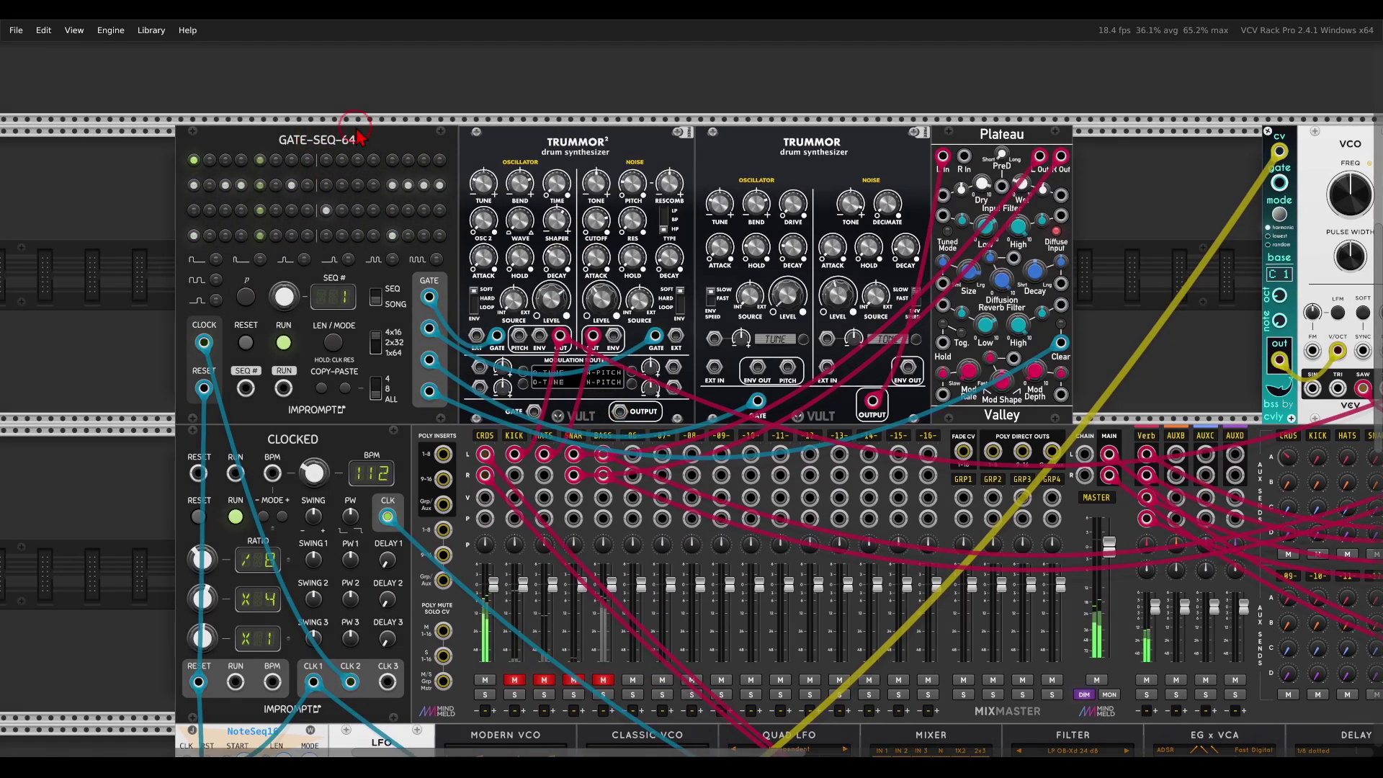
pyautogui.moveTo(358, 135)
pyautogui.mouseDown()
pyautogui.moveTo(243, 160)
pyautogui.moveTo(347, 183)
pyautogui.moveTo(347, 123)
pyautogui.moveTo(462, 147)
pyautogui.moveTo(421, 156)
pyautogui.mouseUp()
pyautogui.moveTo(614, 121)
pyautogui.mouseDown()
pyautogui.moveTo(523, 178)
pyautogui.moveTo(610, 128)
pyautogui.mouseUp()
pyautogui.moveTo(822, 124); pyautogui.dragTo(845, 184)
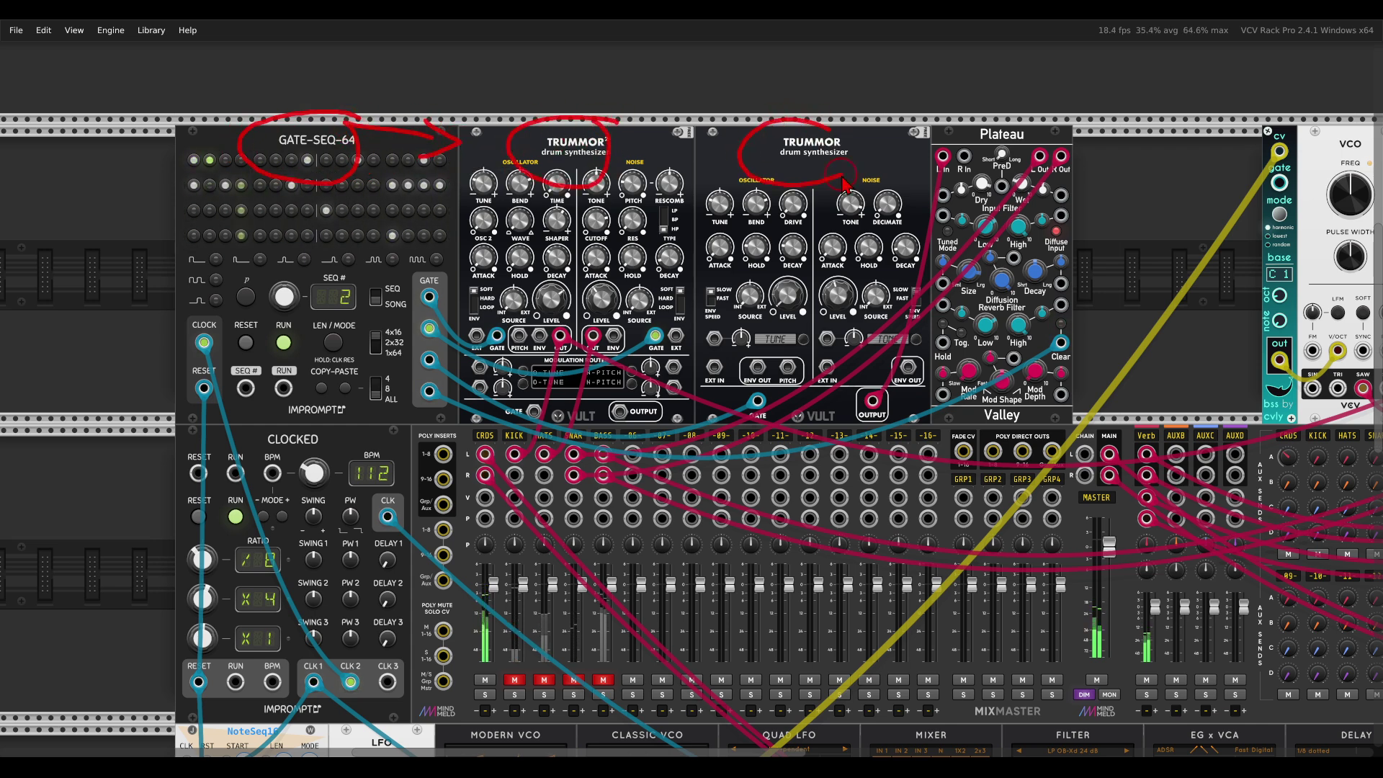
pyautogui.click(514, 679)
pyautogui.click(544, 679)
pyautogui.click(574, 680)
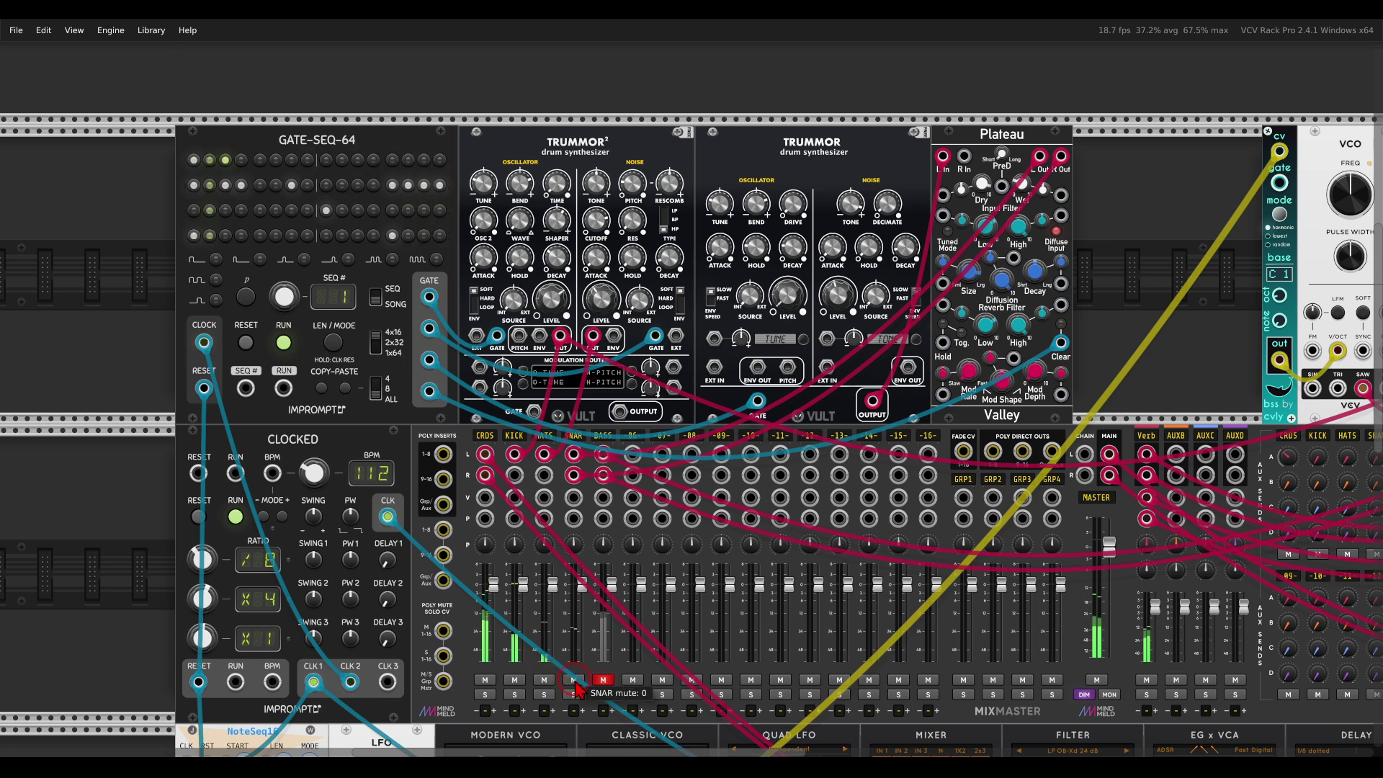
# Step: Pan the rack to bring the VCO and VCF into view
pyautogui.click(699, 338)
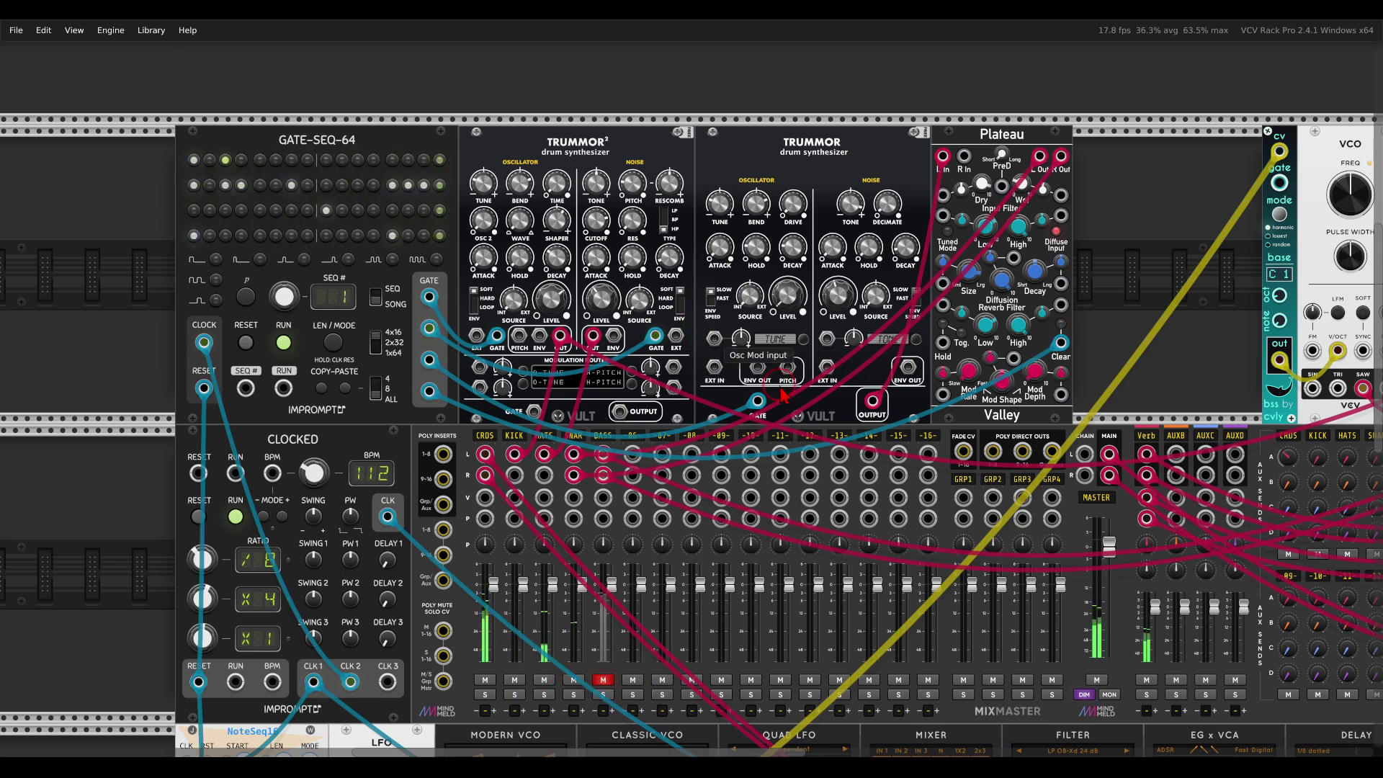
pyautogui.click(1165, 403)
pyautogui.moveTo(1167, 414); pyautogui.dragTo(603, 433)
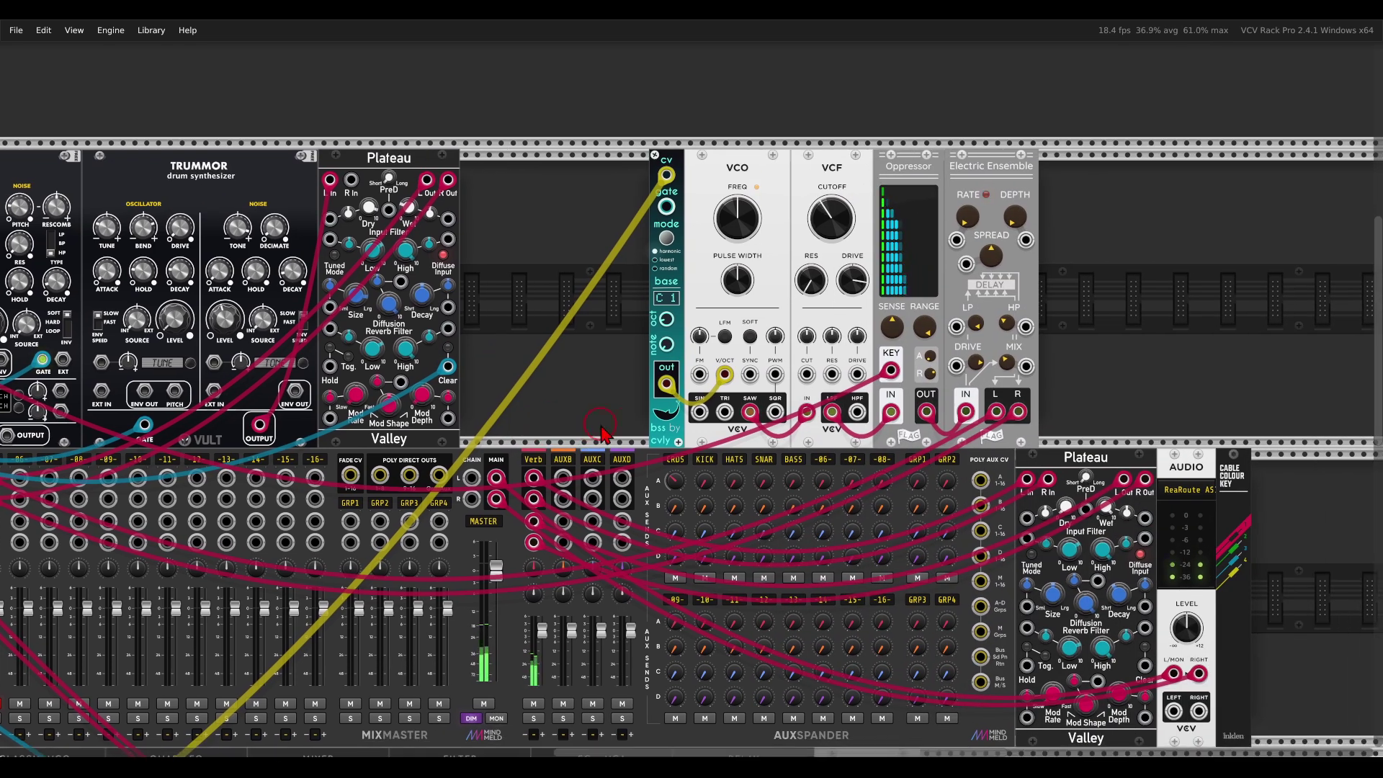
# Step: Zoom the rack in until Chord-Key, LFO and Split fill the view
pyautogui.click(765, 245)
pyautogui.click(915, 167)
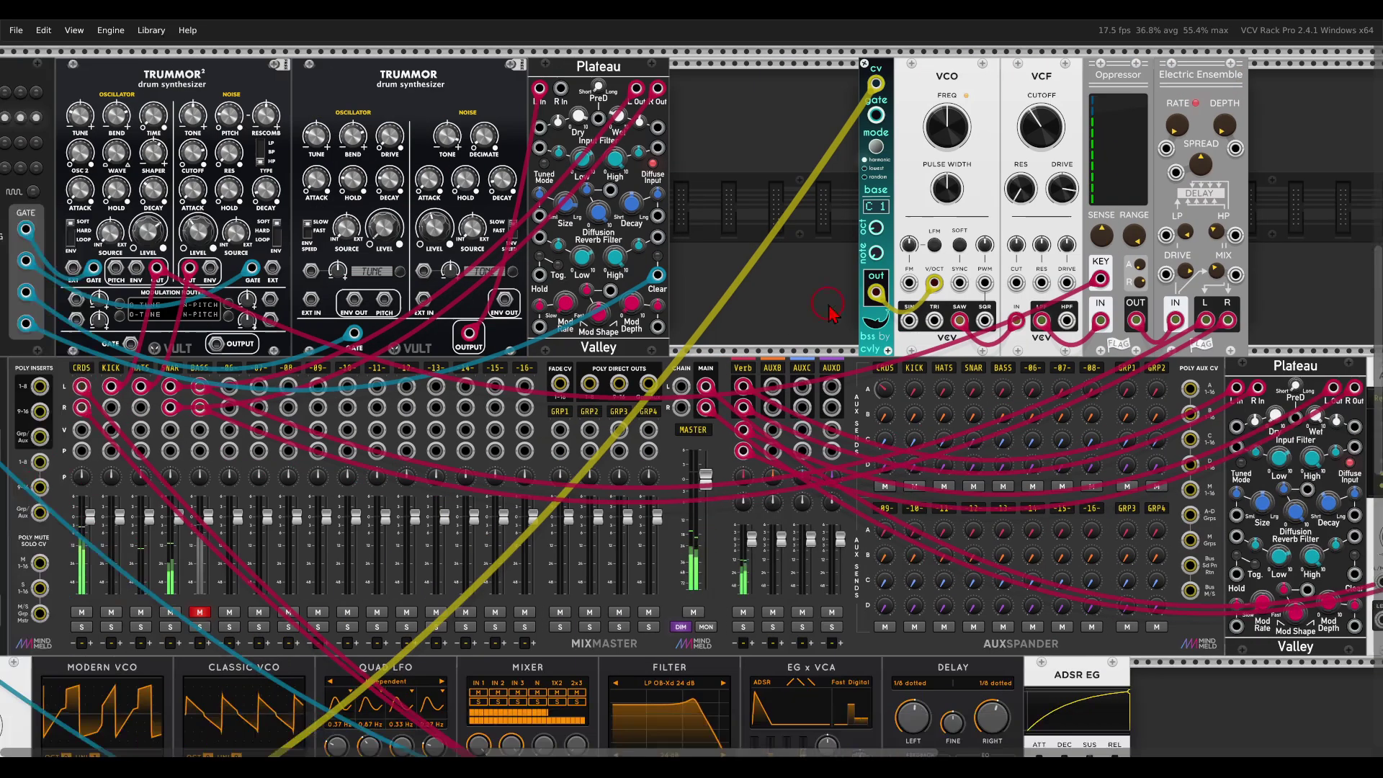
pyautogui.scroll(3, 447, 461)
pyautogui.click(441, 454)
pyautogui.scroll(-3, 454, 494)
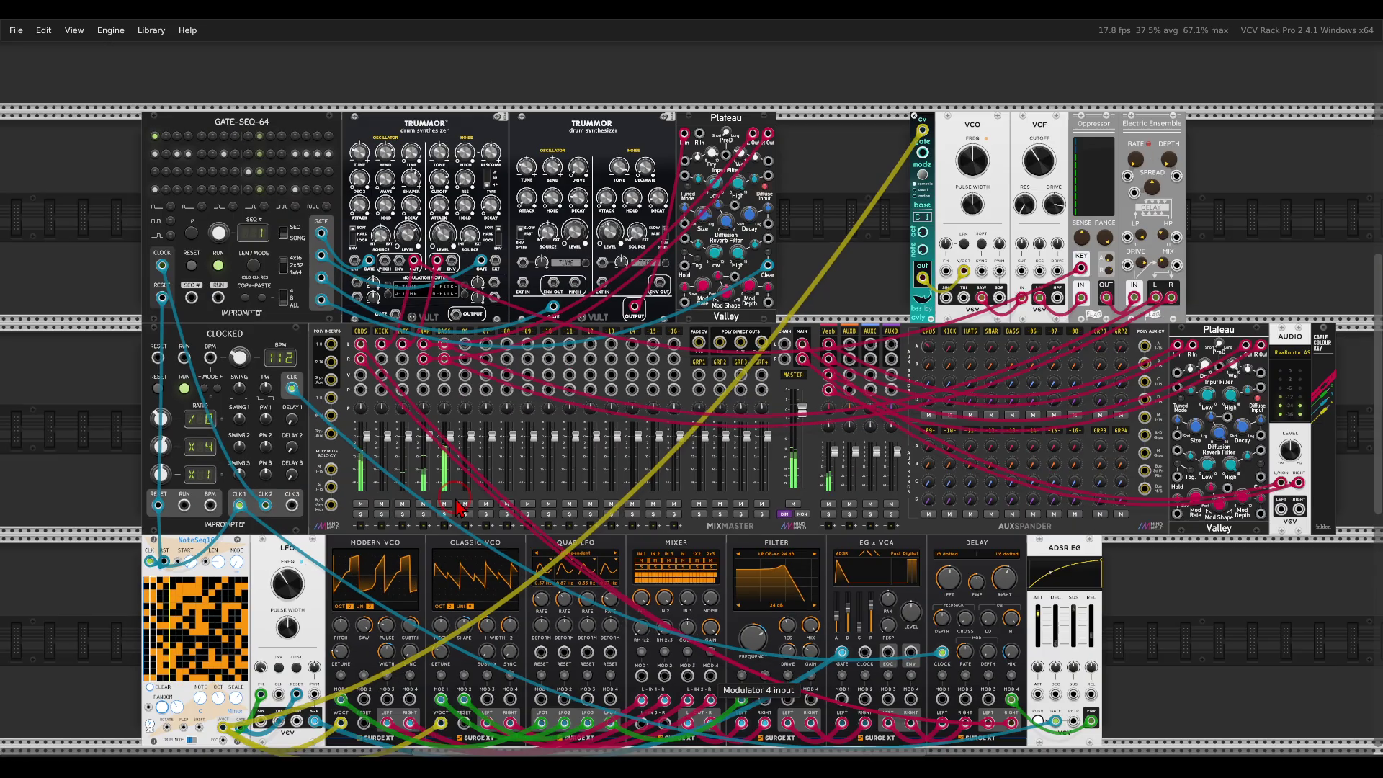
pyautogui.scroll(-2, 602, 496)
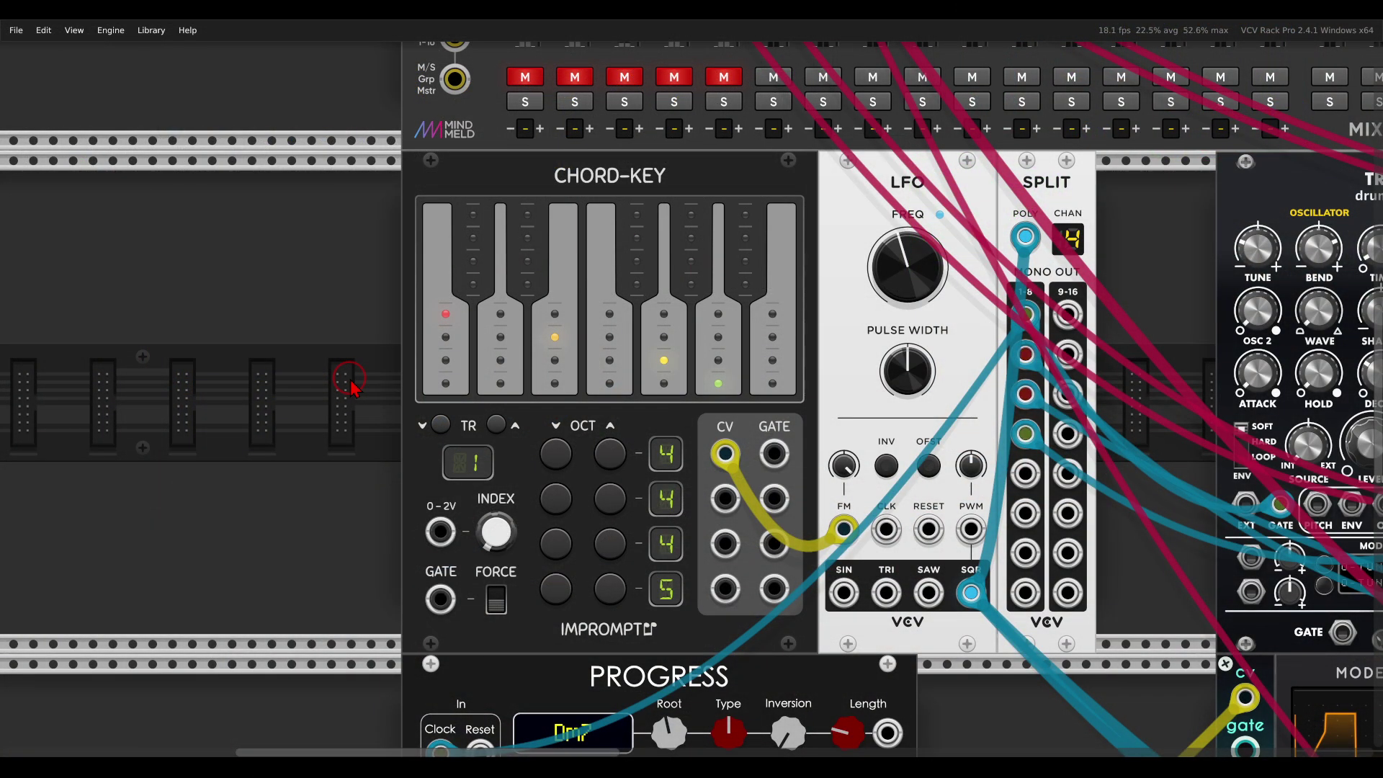
# Step: Unmute MixMaster channels 1, 2 and 3
pyautogui.moveTo(708, 168); pyautogui.dragTo(709, 189)
pyautogui.moveTo(931, 176)
pyautogui.mouseDown()
pyautogui.moveTo(869, 188)
pyautogui.moveTo(933, 189)
pyautogui.mouseUp()
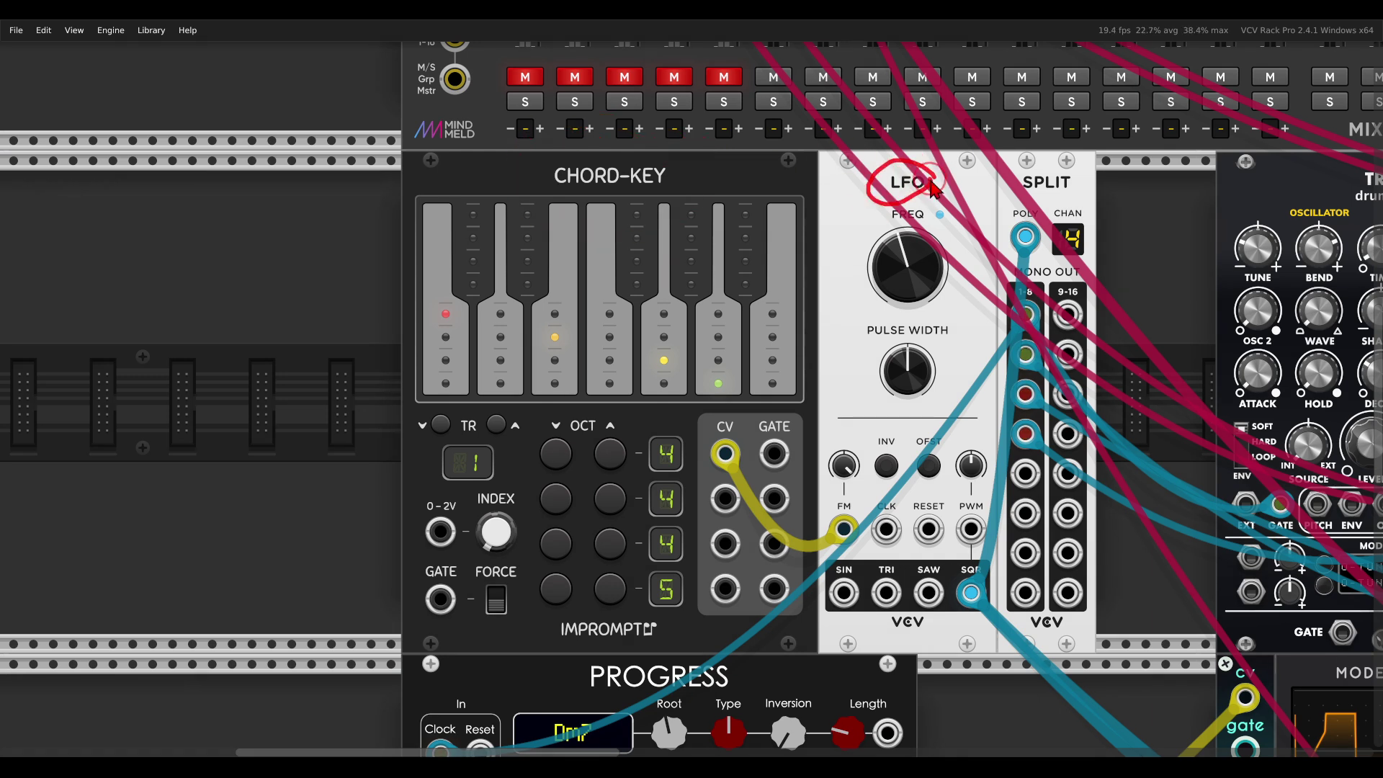
pyautogui.moveTo(1090, 160)
pyautogui.mouseDown()
pyautogui.moveTo(1056, 157)
pyautogui.moveTo(1000, 170)
pyautogui.moveTo(1052, 222)
pyautogui.moveTo(1093, 171)
pyautogui.mouseUp()
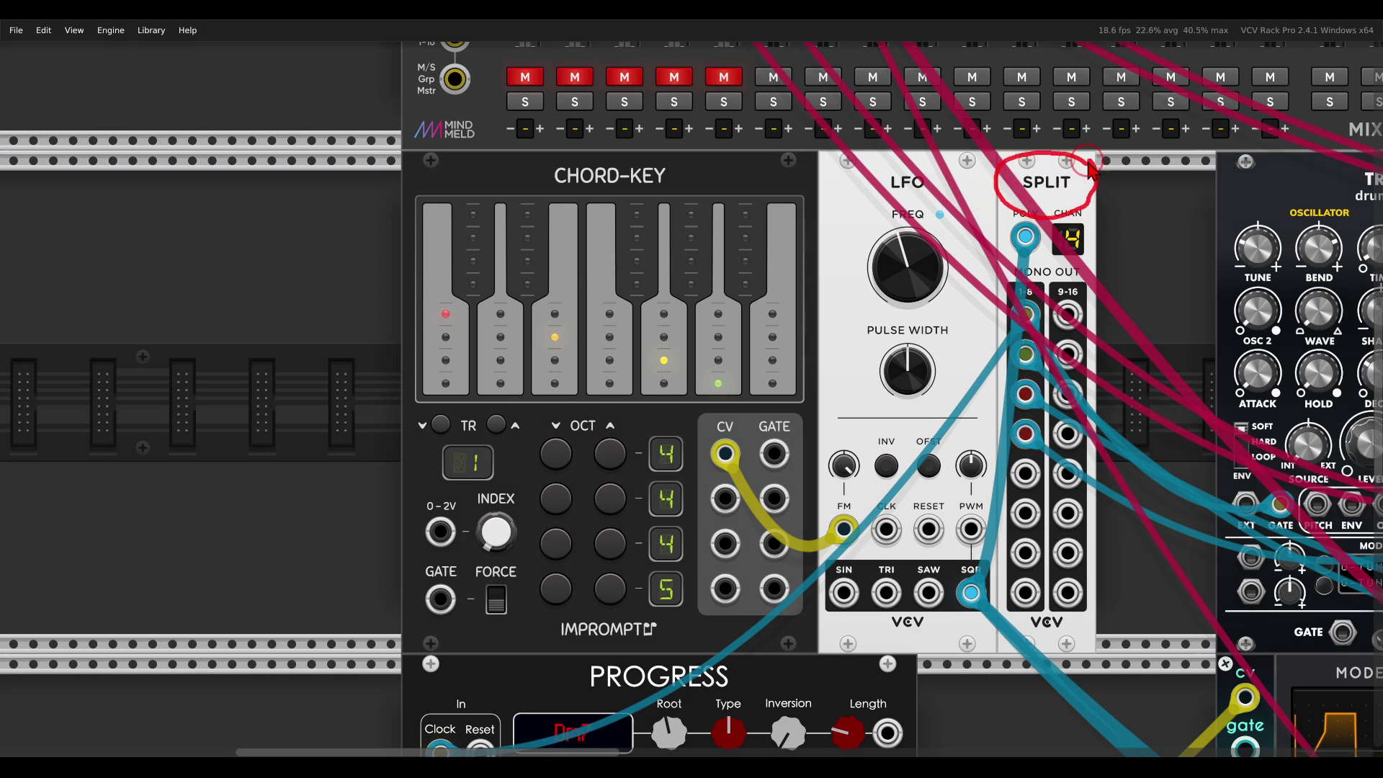
pyautogui.scroll(-3, 772, 389)
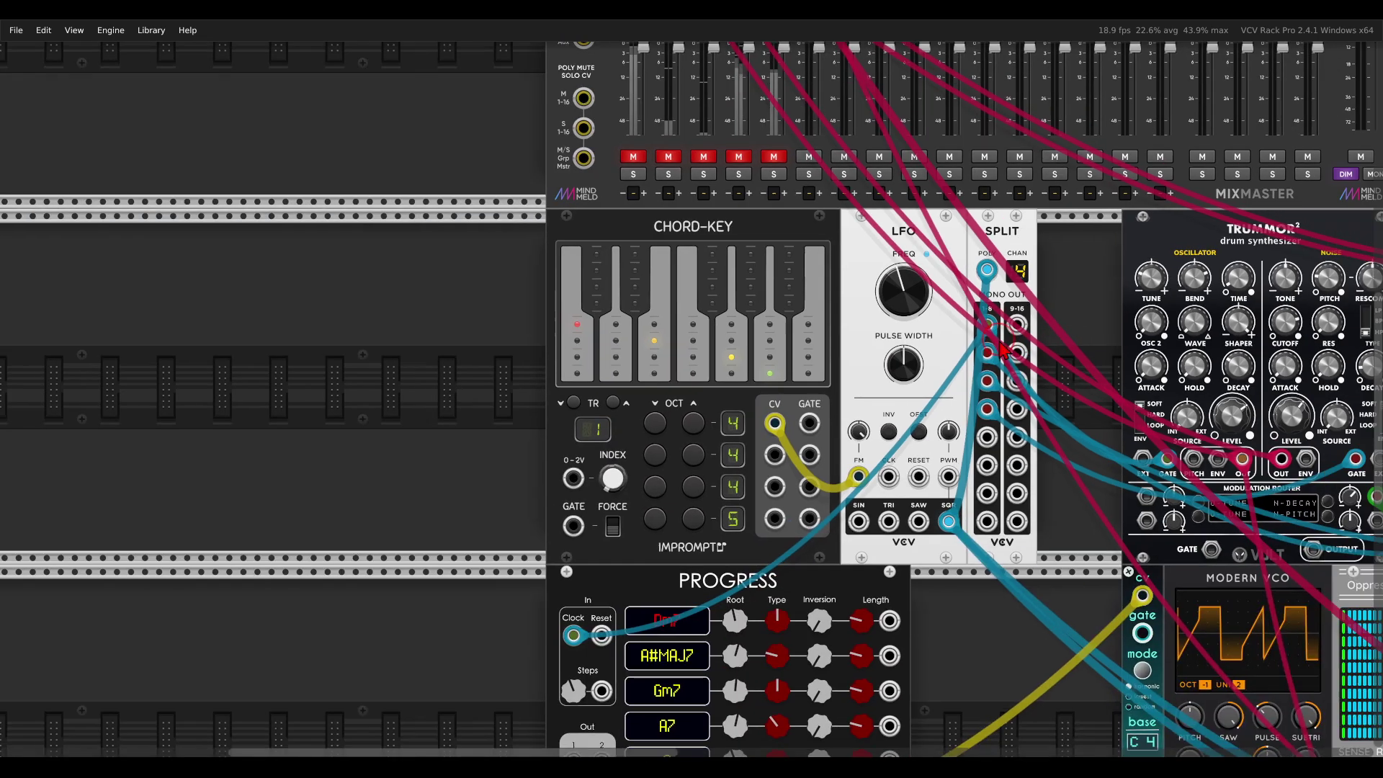
pyautogui.hscroll(3, 772, 389)
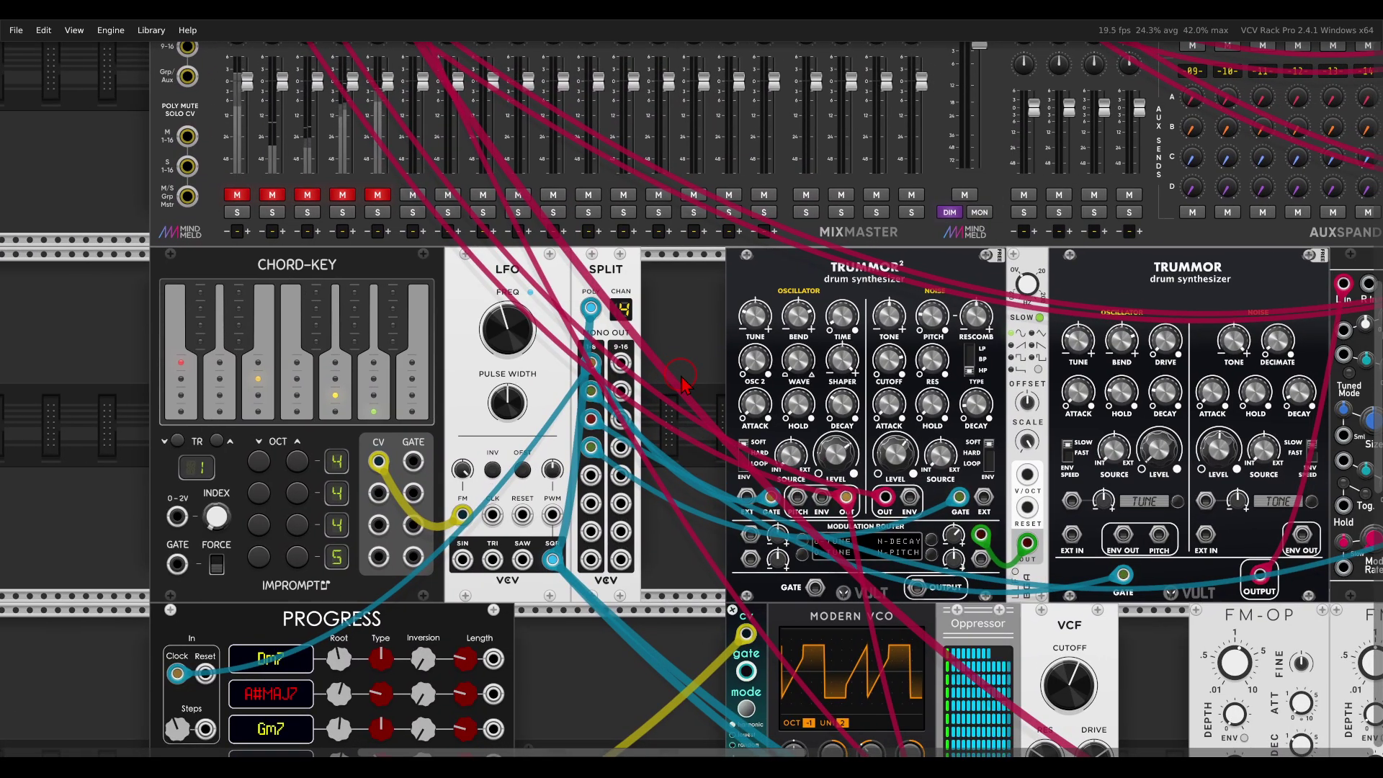
pyautogui.click(238, 194)
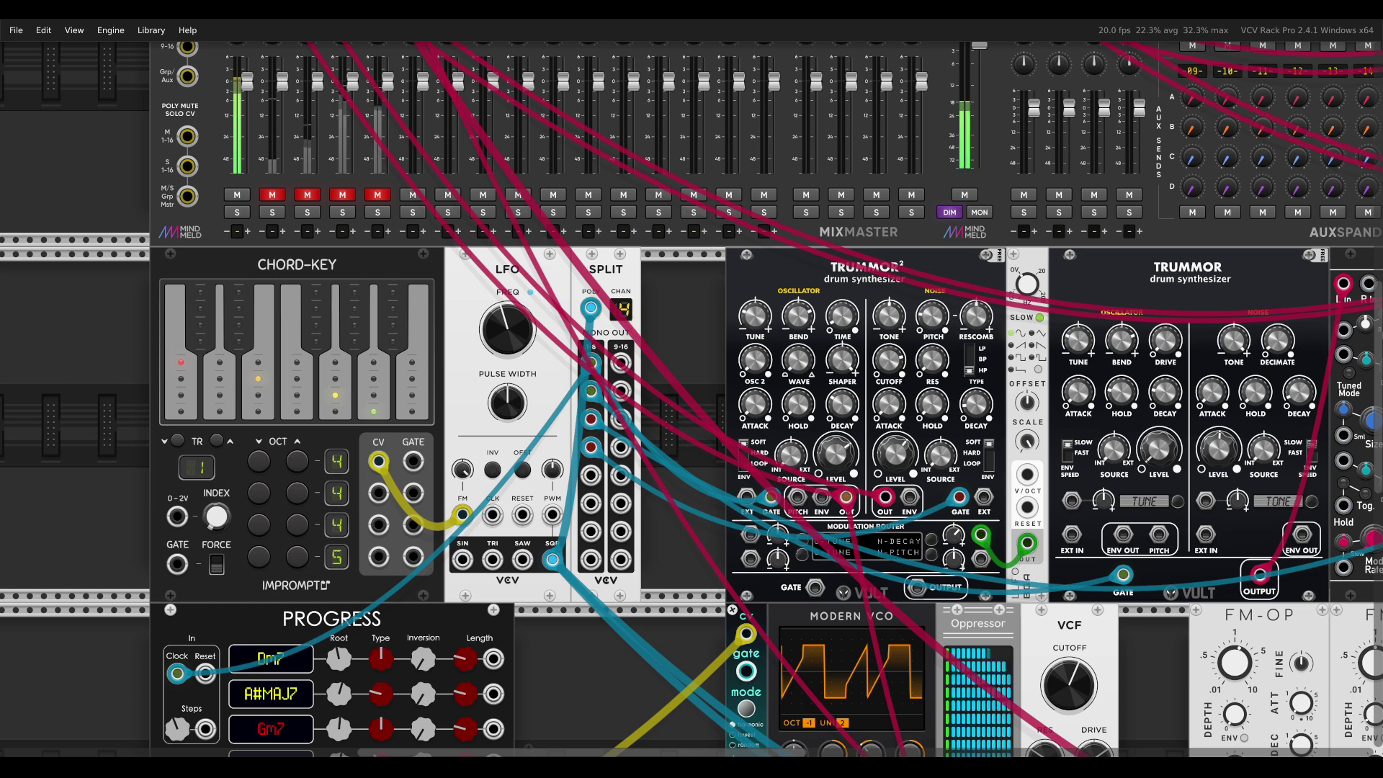
pyautogui.click(273, 195)
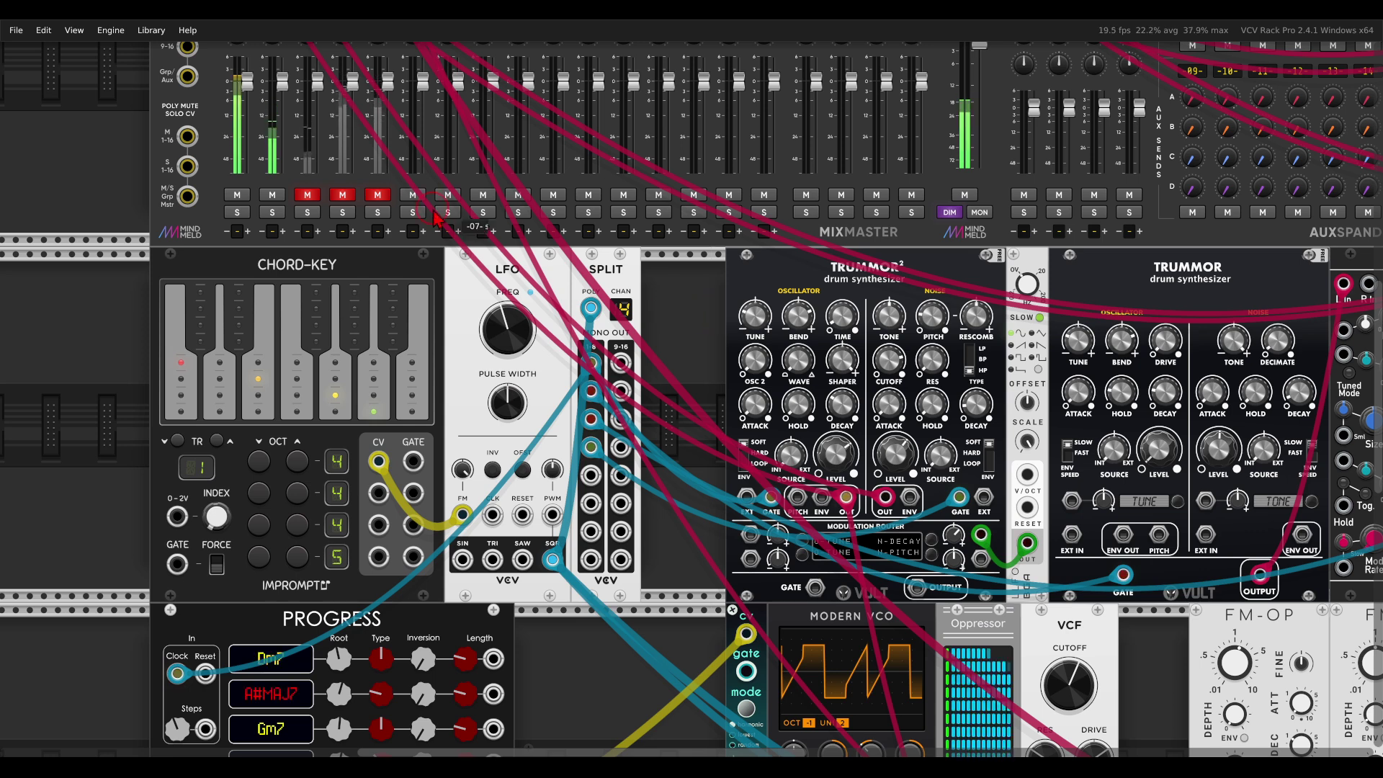
pyautogui.click(306, 196)
# Step: Zoom out to show the Progress module cycling Dm7, A#MAJ7, Gm7 and A7
pyautogui.hscroll(3, 580, 358)
pyautogui.scroll(-1, 580, 359)
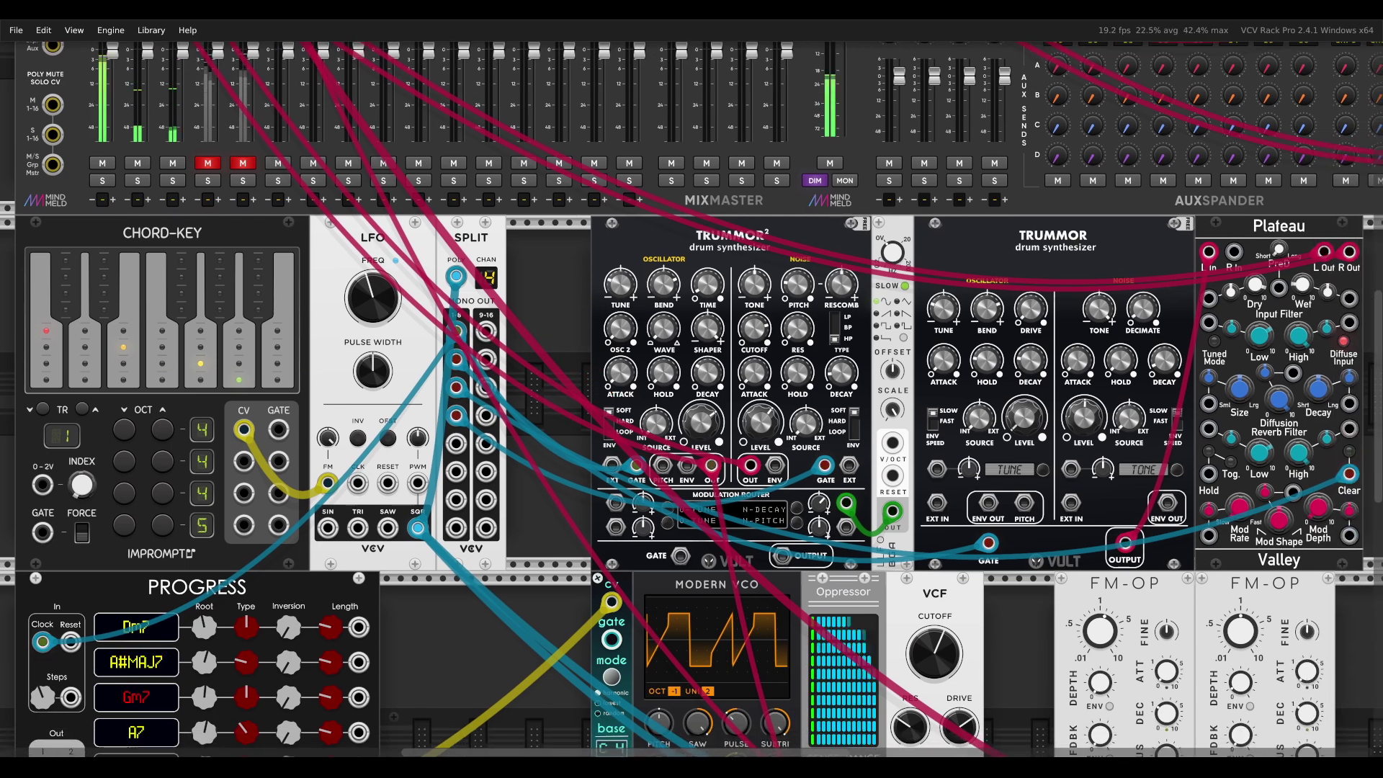
pyautogui.scroll(-2, 644, 426)
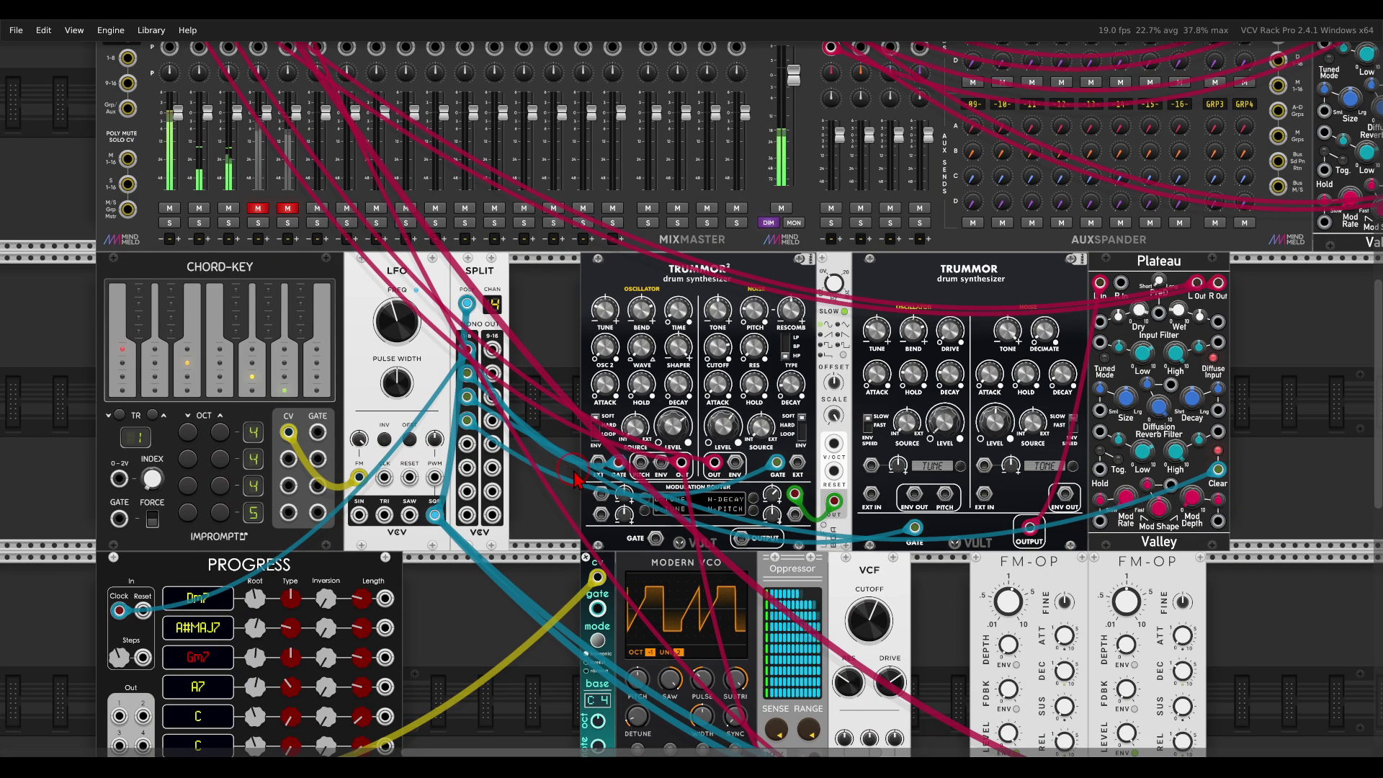
pyautogui.scroll(-3, 645, 426)
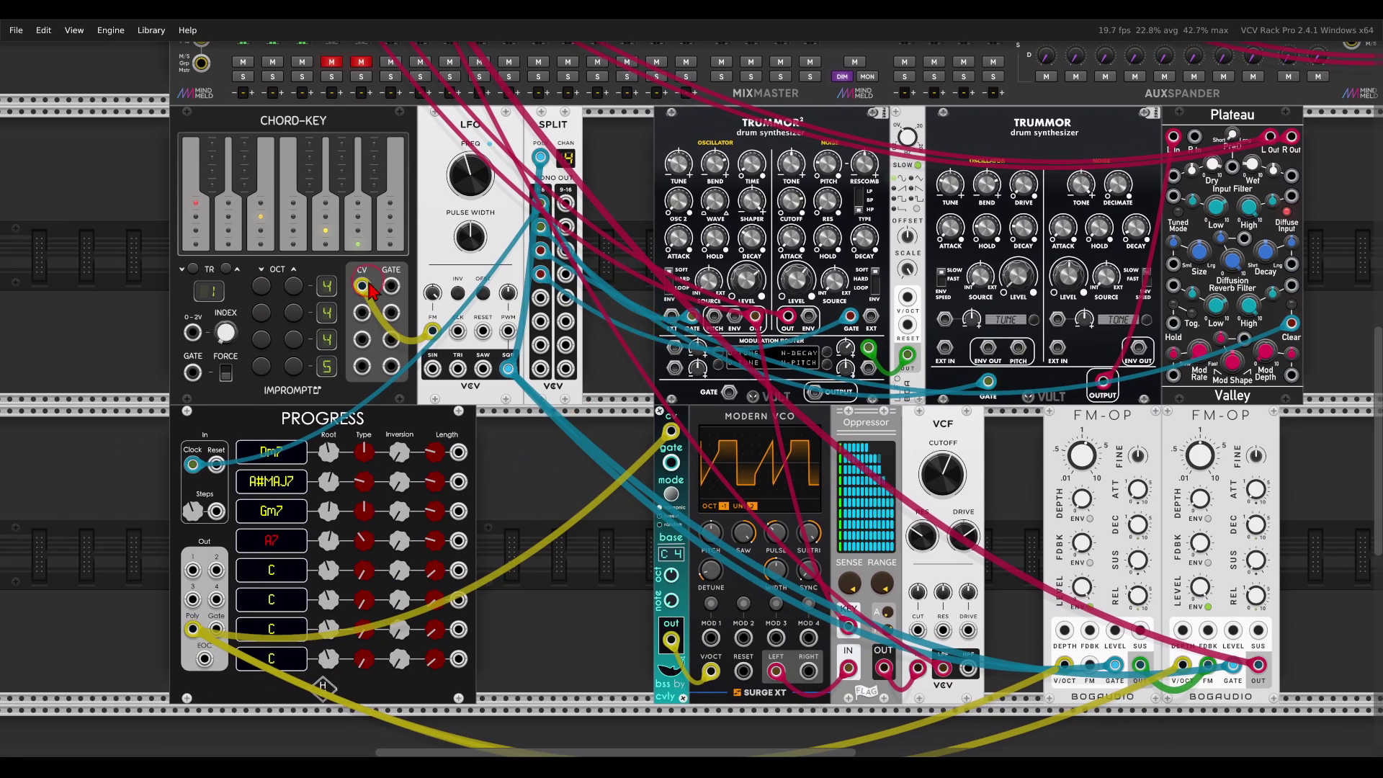
pyautogui.moveTo(382, 220)
pyautogui.mouseDown()
pyautogui.moveTo(179, 216)
pyautogui.moveTo(254, 277)
pyautogui.moveTo(362, 268)
pyautogui.moveTo(384, 230)
pyautogui.mouseUp()
pyautogui.moveTo(286, 400)
pyautogui.mouseDown()
pyautogui.moveTo(280, 444)
pyautogui.moveTo(364, 437)
pyautogui.mouseUp()
pyautogui.scroll(3, 537, 472)
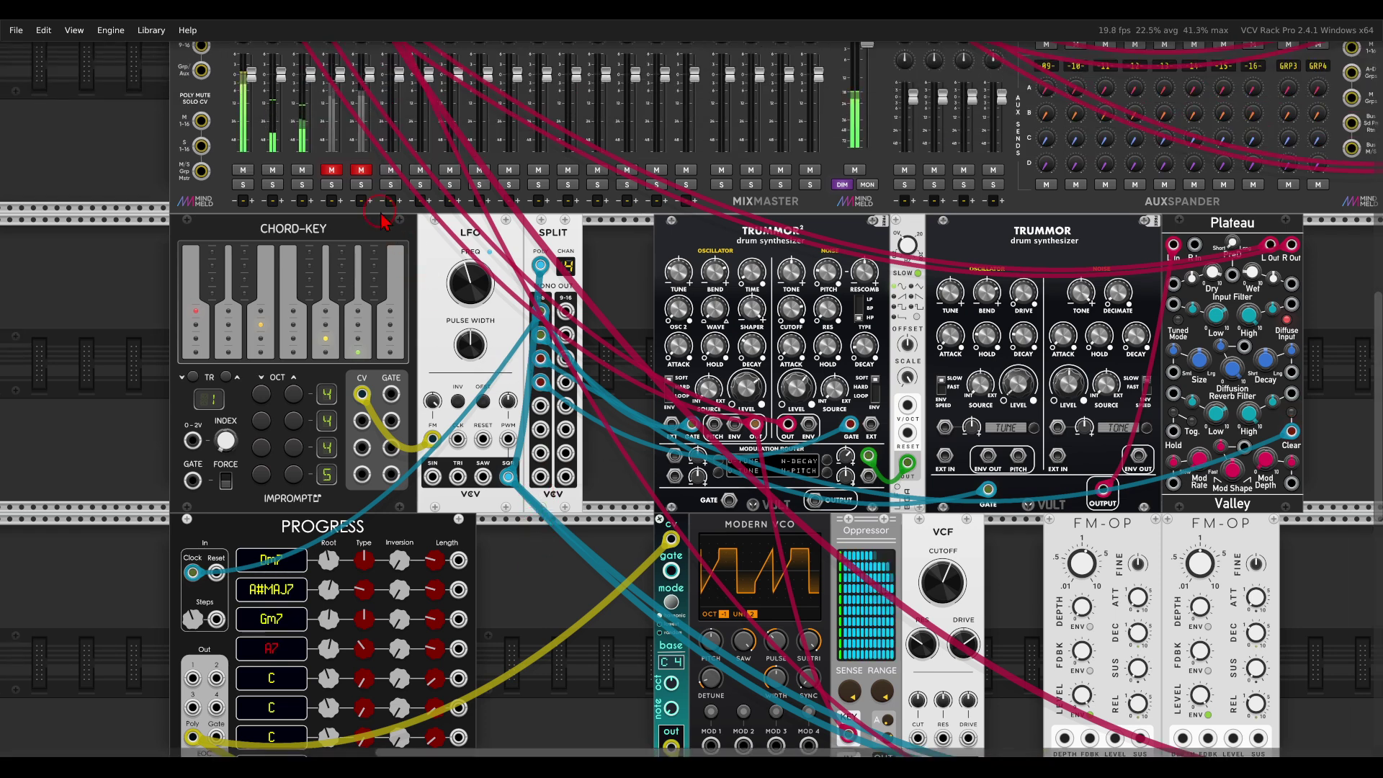
pyautogui.scroll(-3, 524, 417)
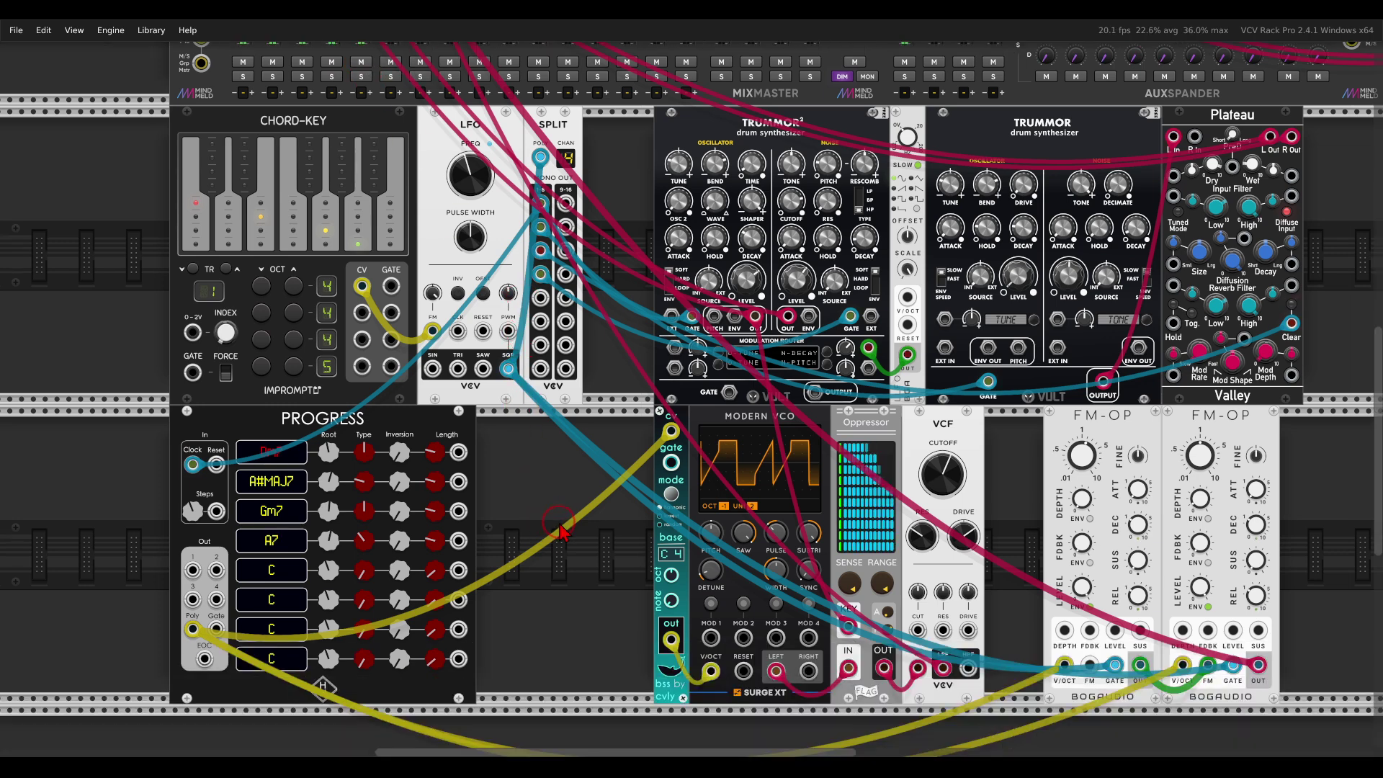
pyautogui.moveTo(387, 211)
pyautogui.mouseDown()
pyautogui.moveTo(348, 148)
pyautogui.moveTo(179, 180)
pyautogui.moveTo(206, 267)
pyautogui.moveTo(381, 284)
pyautogui.moveTo(407, 215)
pyautogui.moveTo(389, 180)
pyautogui.mouseUp()
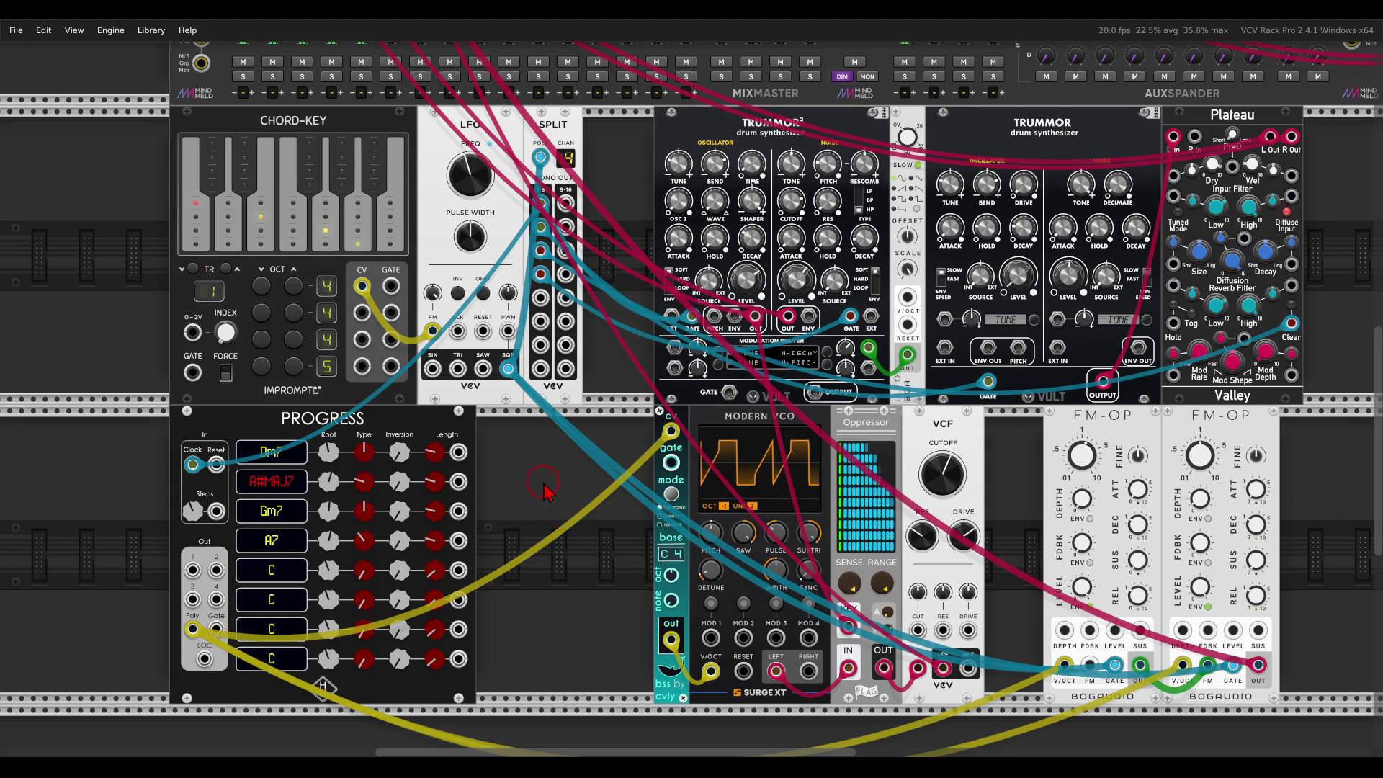
pyautogui.moveTo(1264, 461)
pyautogui.mouseDown()
pyautogui.moveTo(1206, 384)
pyautogui.moveTo(1068, 400)
pyautogui.moveTo(1084, 469)
pyautogui.moveTo(1249, 449)
pyautogui.moveTo(1250, 418)
pyautogui.mouseUp()
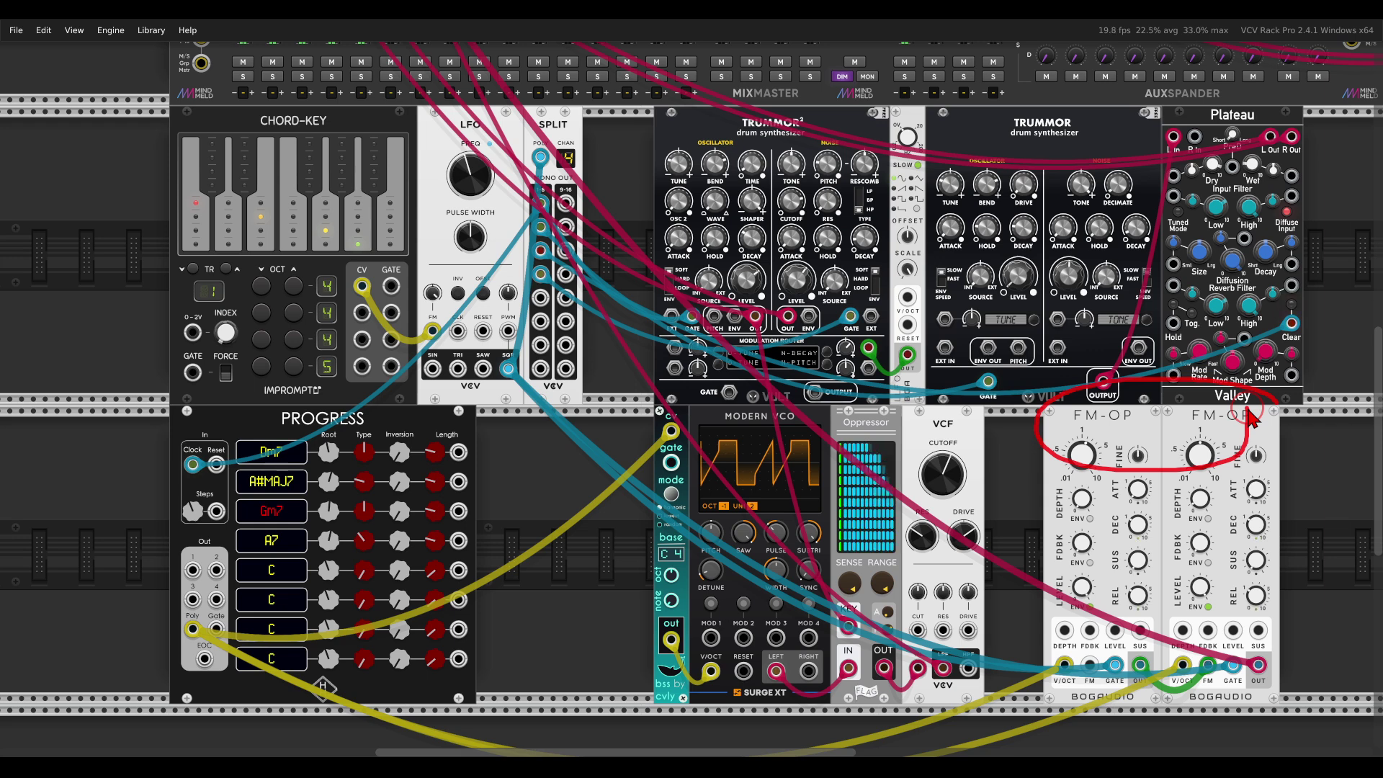
pyautogui.moveTo(792, 395)
pyautogui.mouseDown()
pyautogui.moveTo(795, 477)
pyautogui.moveTo(930, 422)
pyautogui.mouseUp()
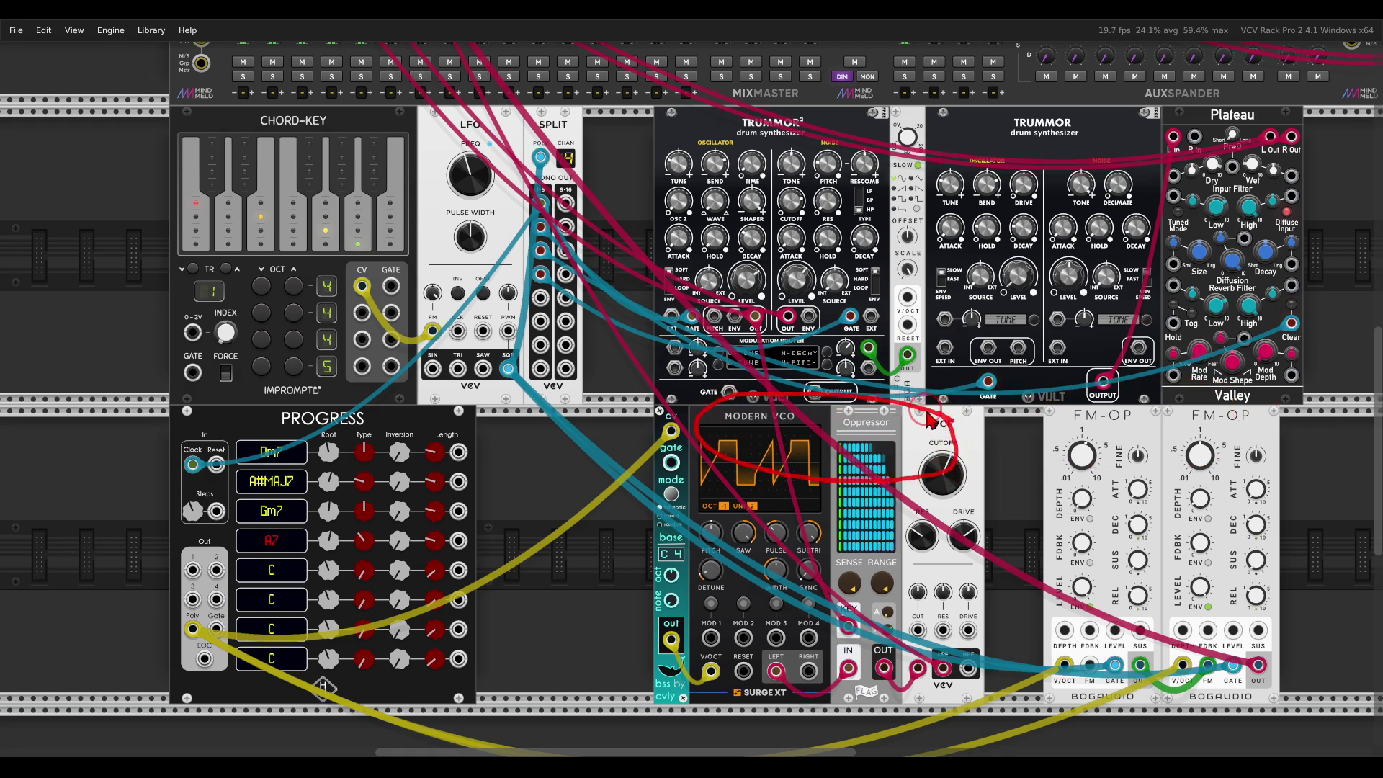